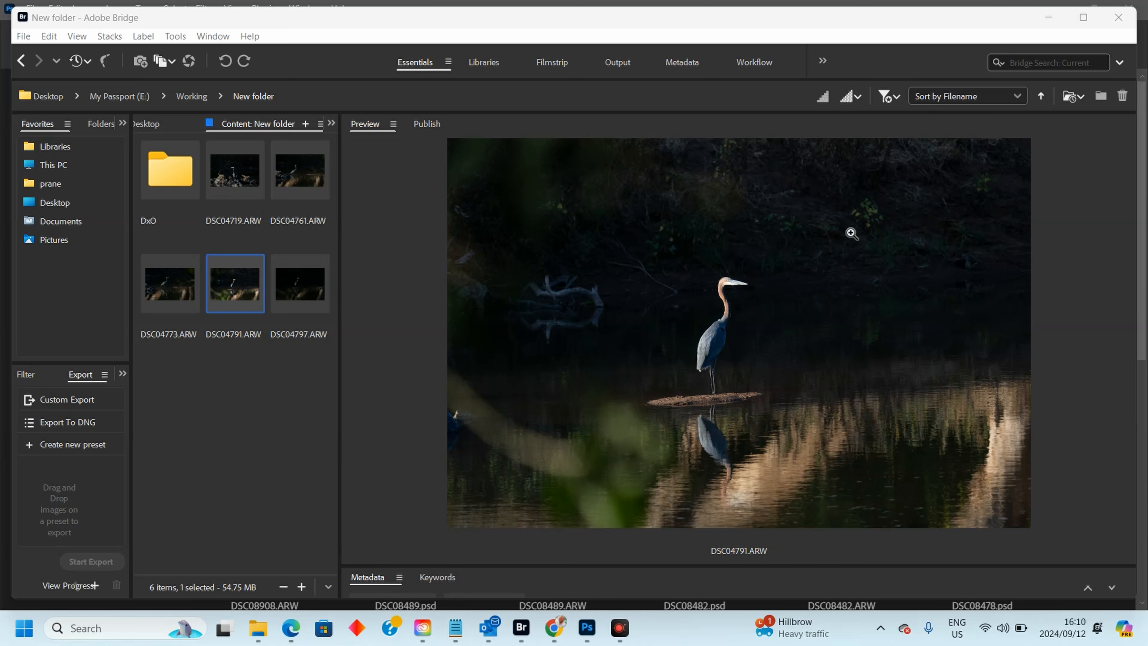
Step: Open the denoised file DSC04797-ARW_DxO_DeepPRIME.dng from the DxO folder in Camera Raw
{"action": "left_click", "coordinate": [313, 298]}
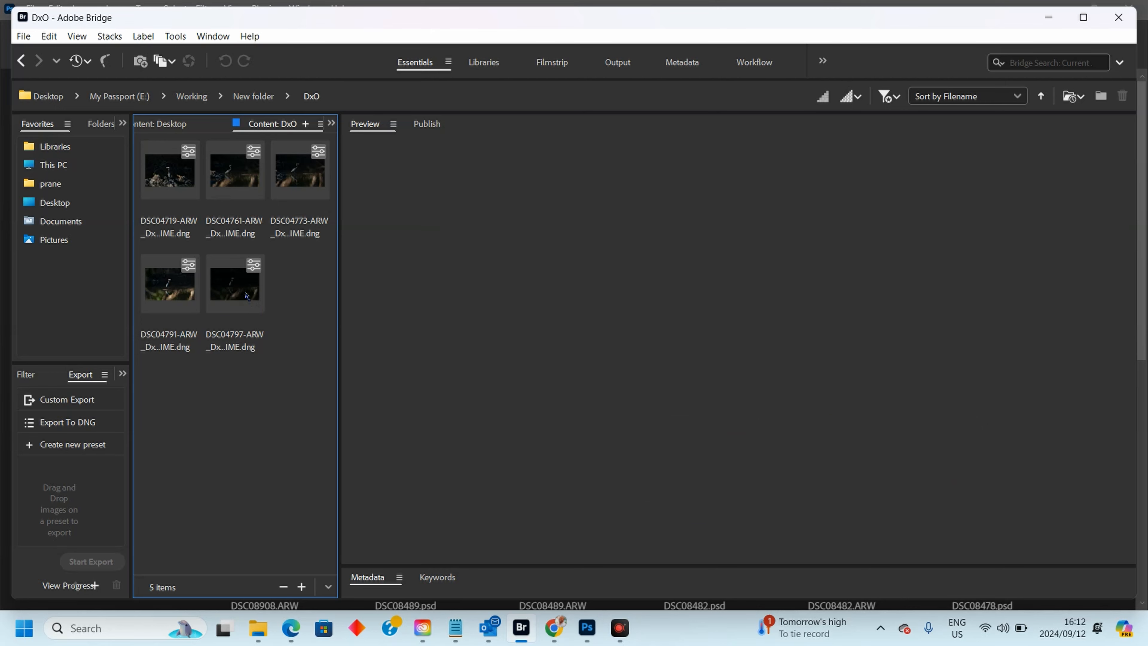
{"action": "double_click", "coordinate": [253, 300]}
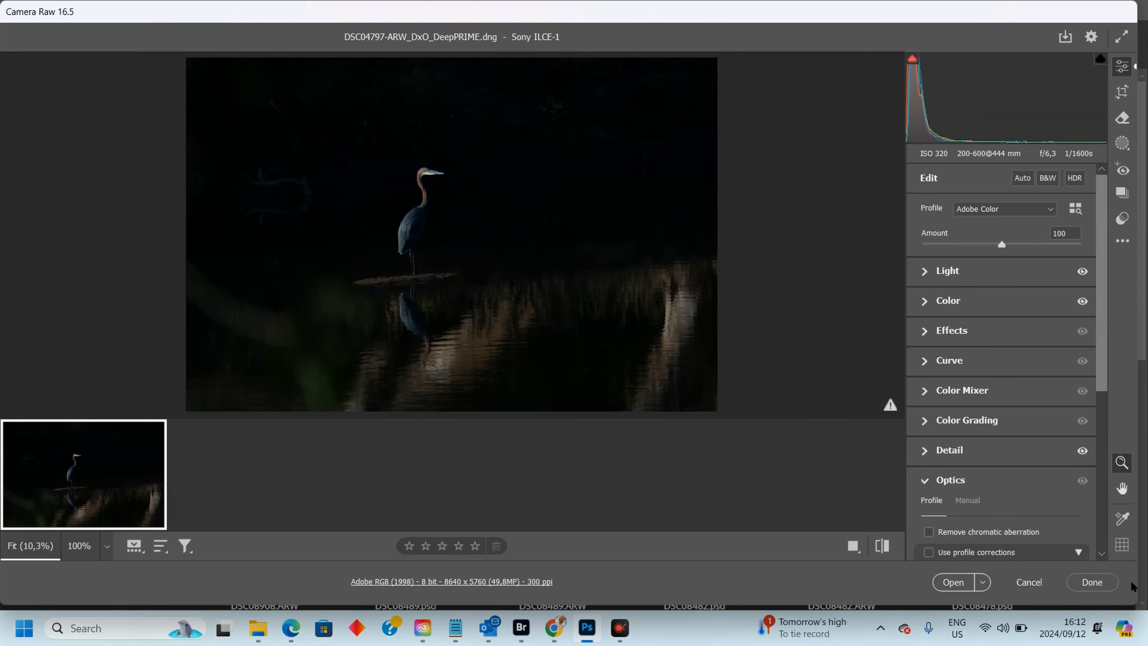
{"action": "left_click", "coordinate": [1114, 574]}
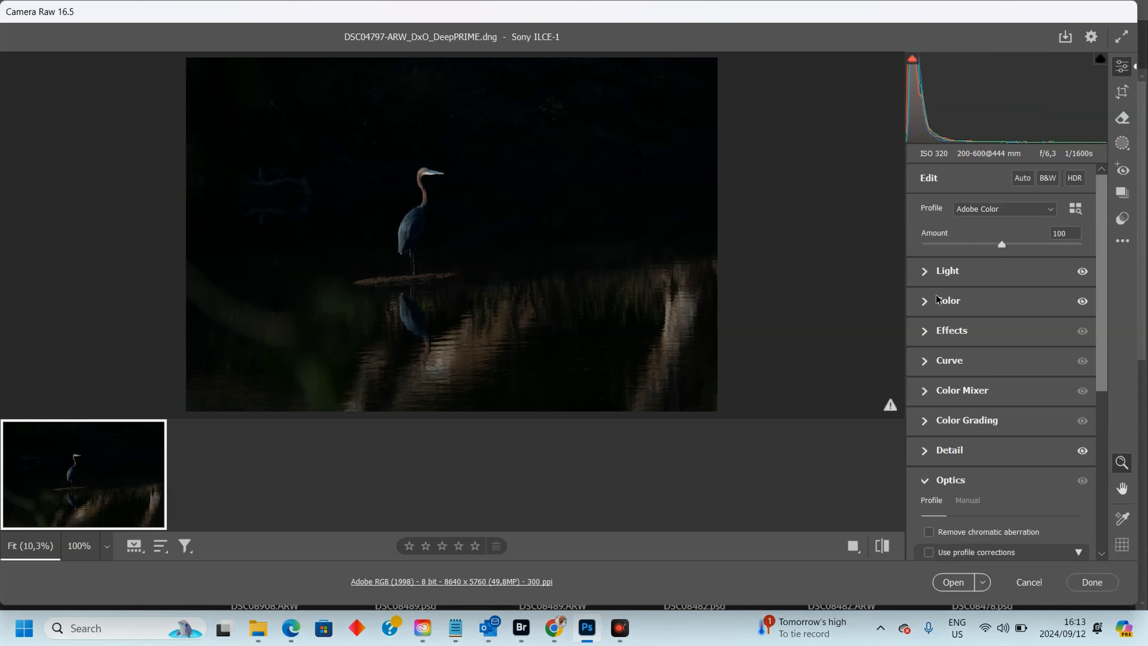
Step: Adjust the photo's light: Exposure +0.65, Highlights -48, Shadows +27, and slightly lower Blacks
{"action": "left_click", "coordinate": [966, 273]}
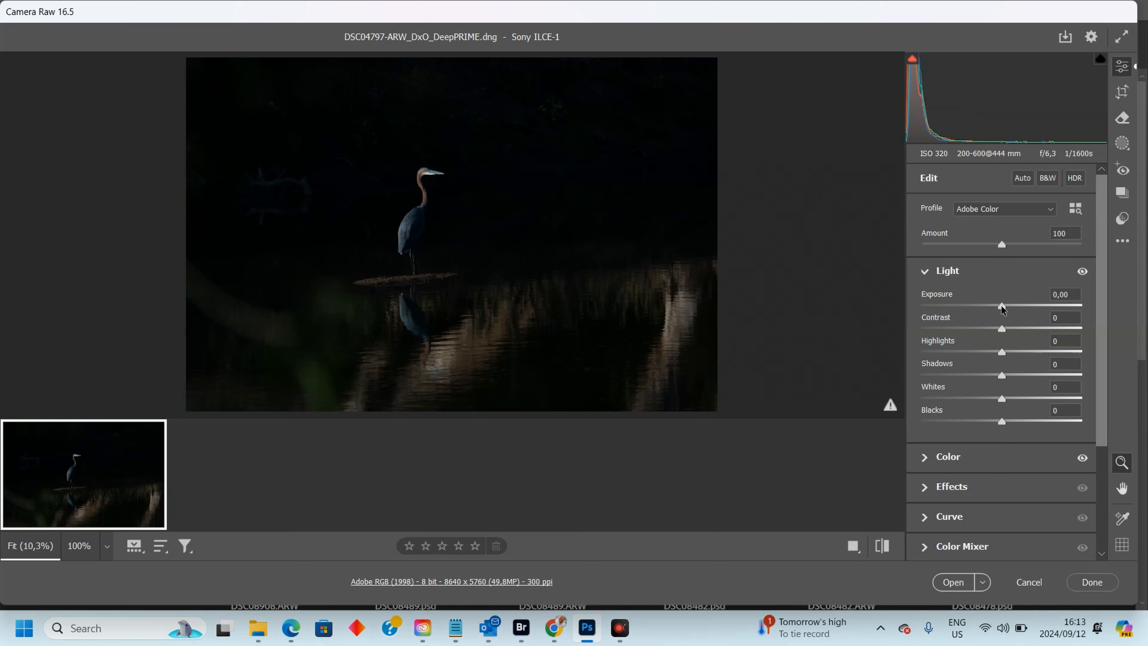
{"action": "left_click_drag", "start_coordinate": [1002, 305], "coordinate": [1011, 307]}
{"action": "left_click", "coordinate": [410, 175]}
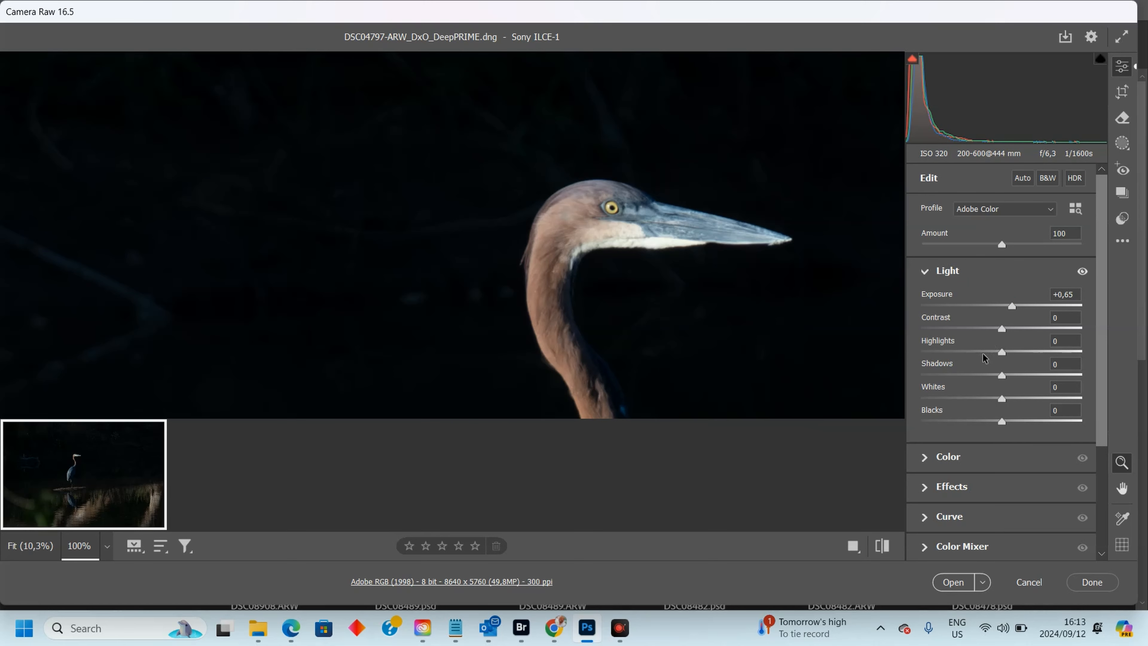
{"action": "left_click", "coordinate": [964, 352]}
{"action": "mouse_move", "coordinate": [1001, 375]}
{"action": "left_mouse_down"}
{"action": "mouse_move", "coordinate": [1039, 375]}
{"action": "mouse_move", "coordinate": [1023, 377]}
{"action": "left_mouse_up"}
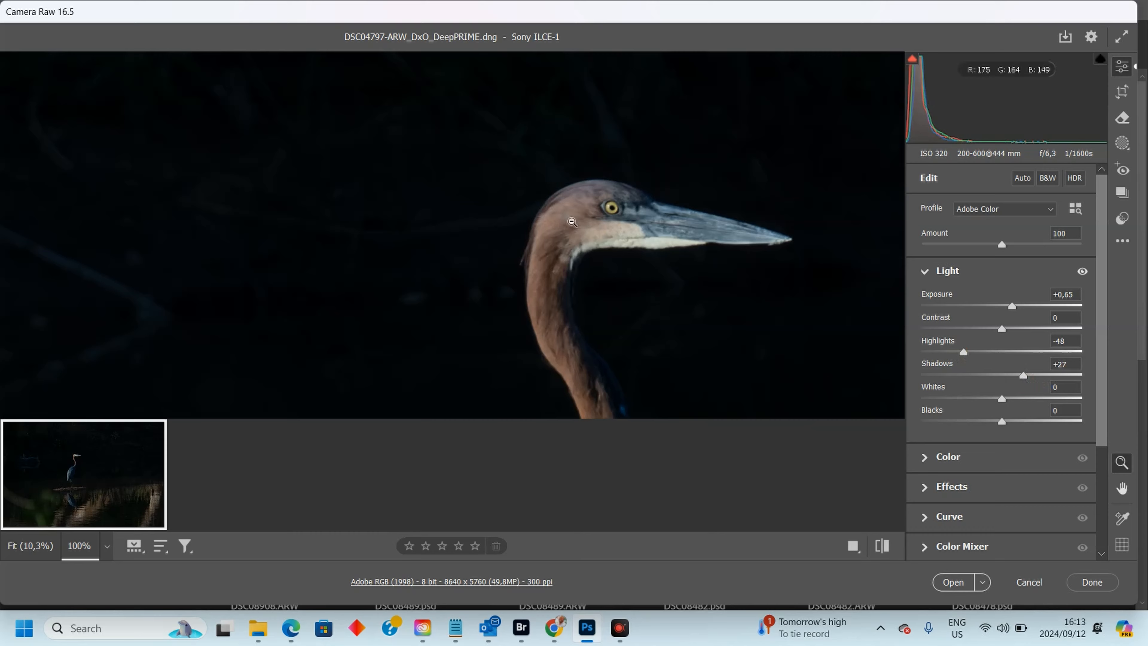
{"action": "left_click", "coordinate": [515, 211]}
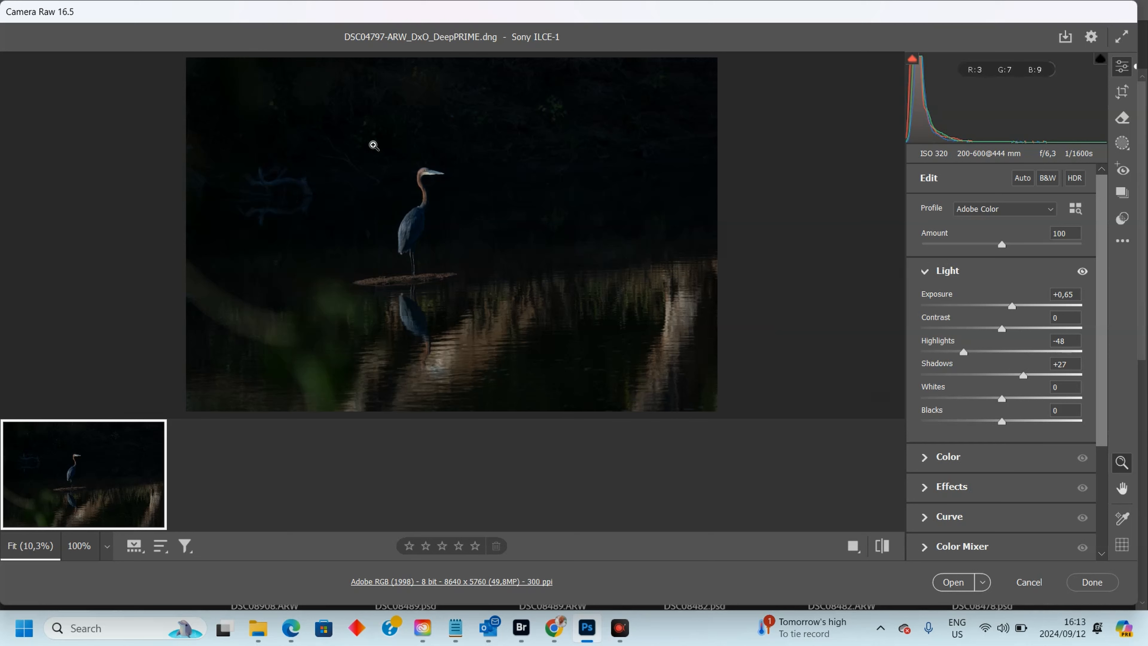
{"action": "left_click", "coordinate": [986, 422]}
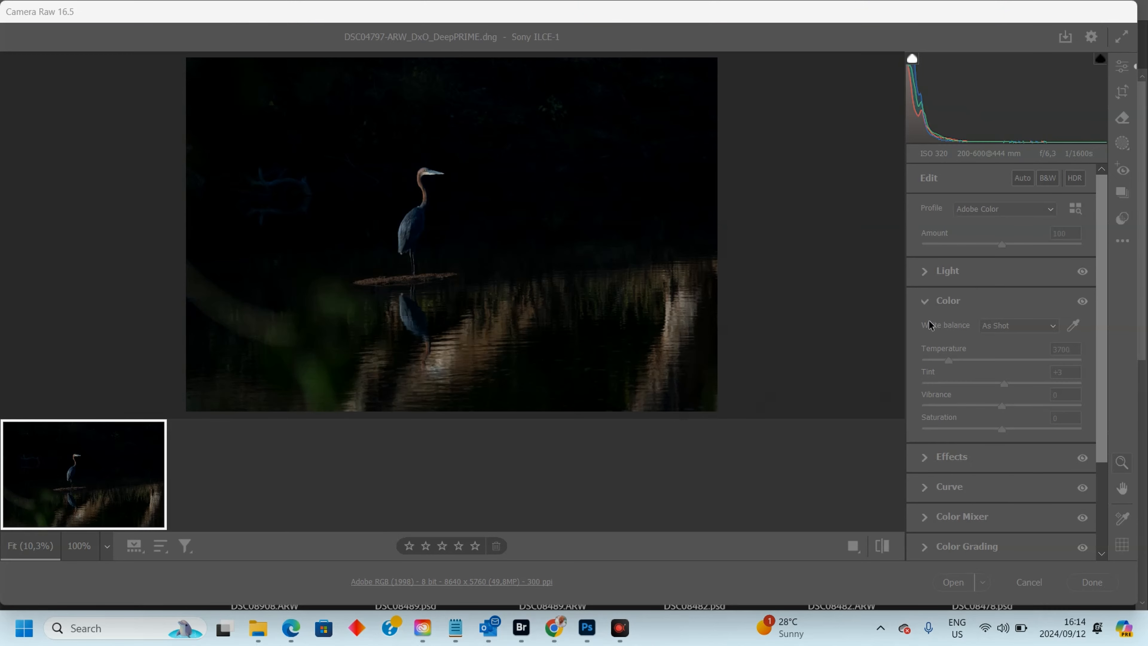
Step: Zoom in on the heron's head and set the photo's white balance to Daylight
{"action": "left_click", "coordinate": [814, 36]}
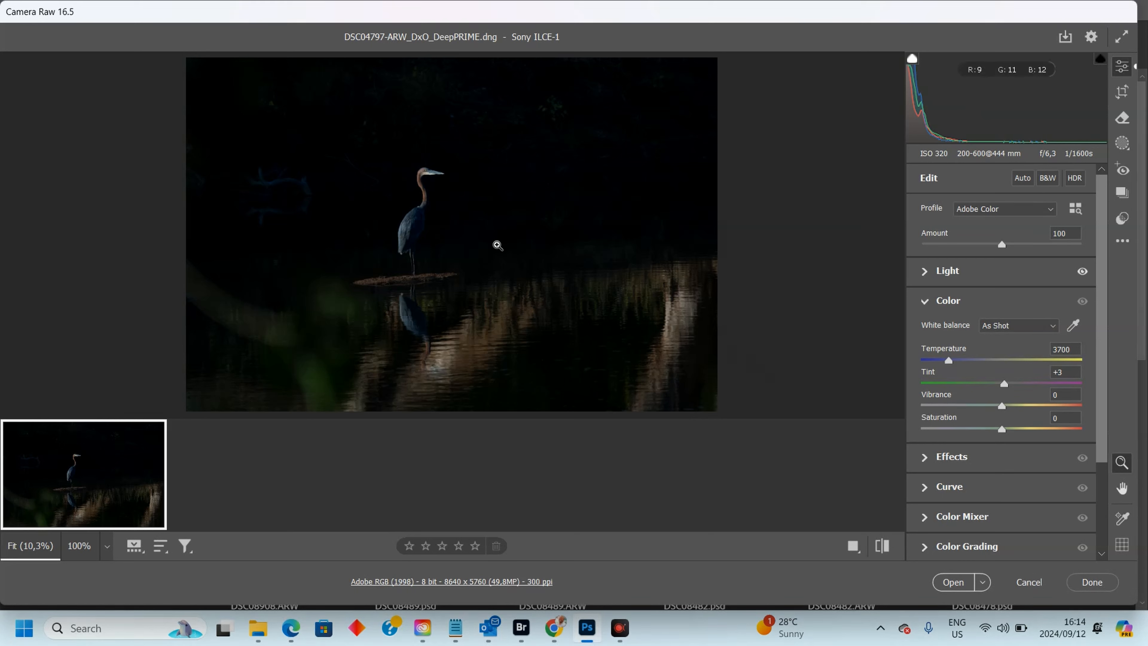
{"action": "left_click", "coordinate": [439, 200]}
{"action": "scroll", "coordinate": [392, 303], "scroll_direction": "up", "scroll_amount": 5}
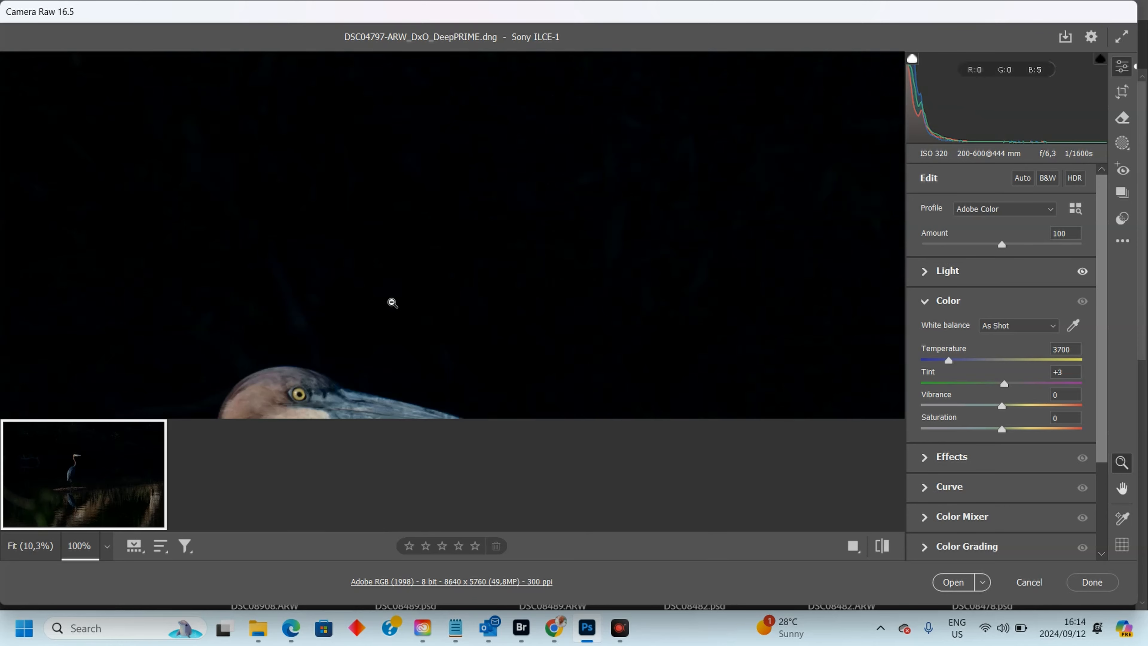
{"action": "scroll", "coordinate": [392, 302], "scroll_direction": "down", "scroll_amount": 4}
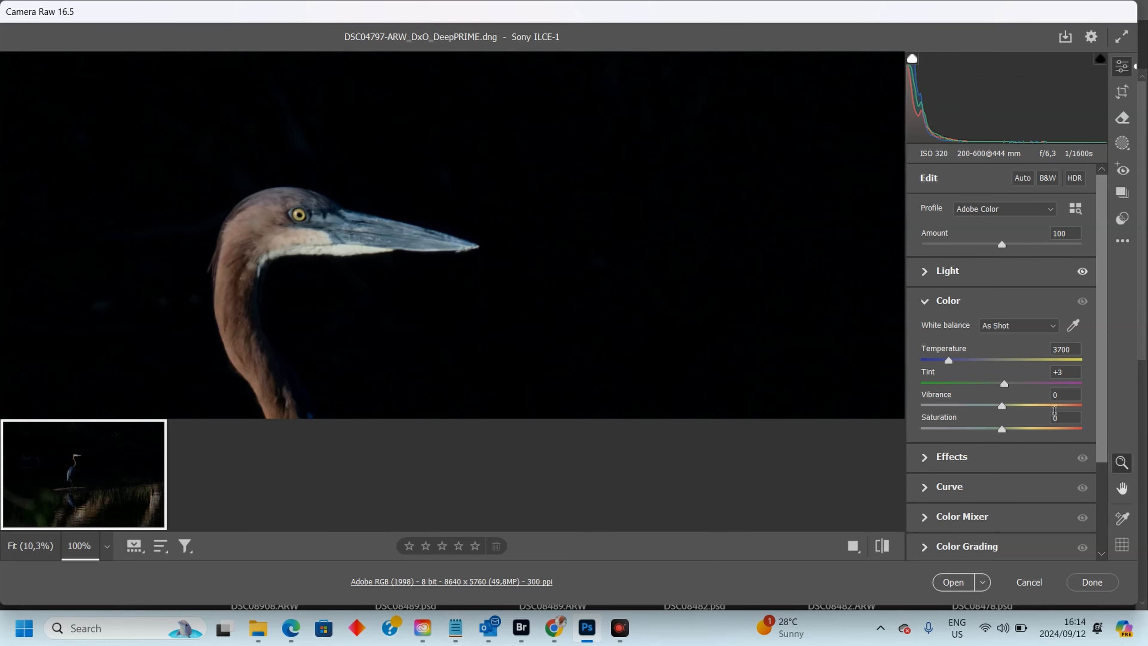
{"action": "left_click", "coordinate": [1013, 326]}
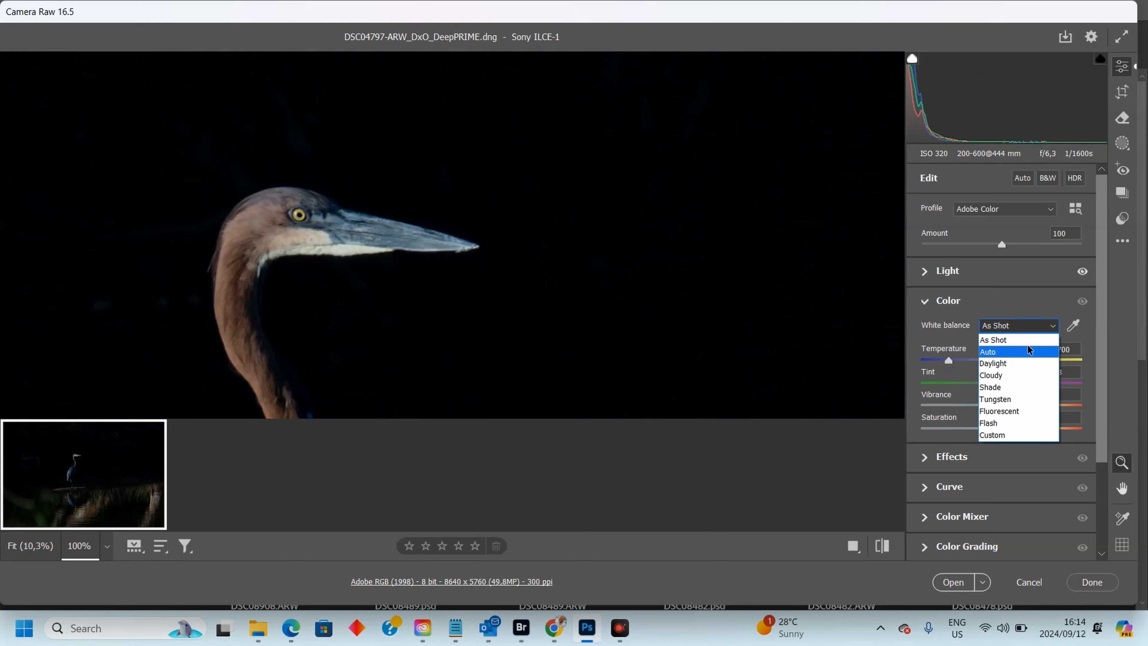
{"action": "left_click", "coordinate": [1022, 367]}
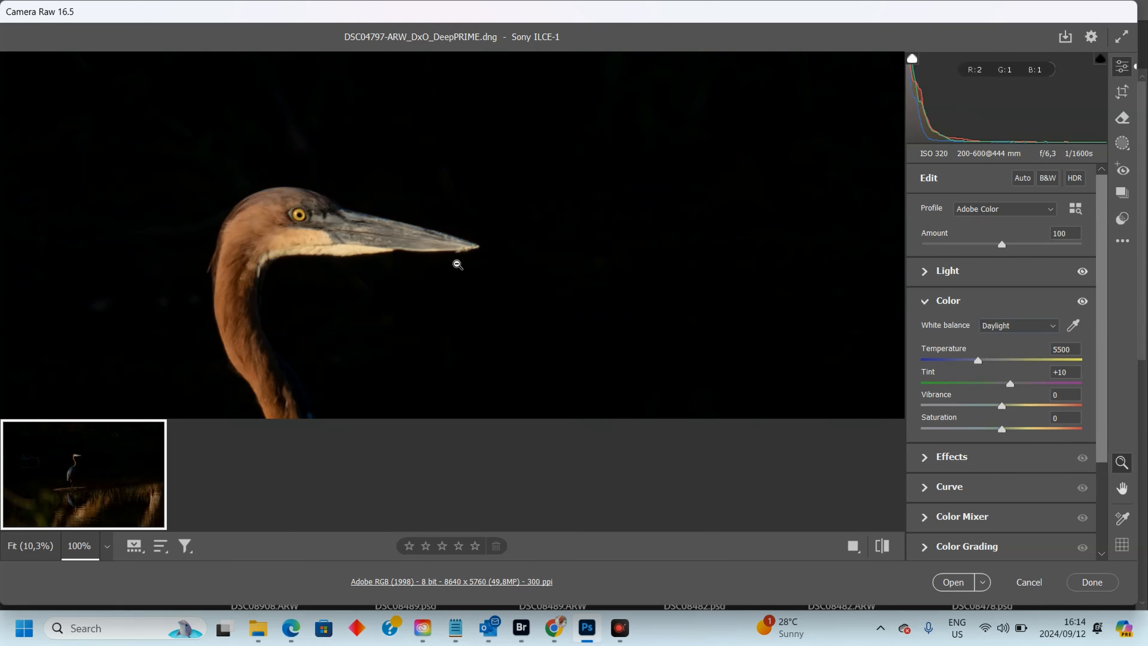
Step: Fine-tune the photo's color to Temperature 5200, Tint +6, Vibrance +20 and Saturation +9
{"action": "left_click", "coordinate": [458, 264]}
{"action": "left_click", "coordinate": [435, 189]}
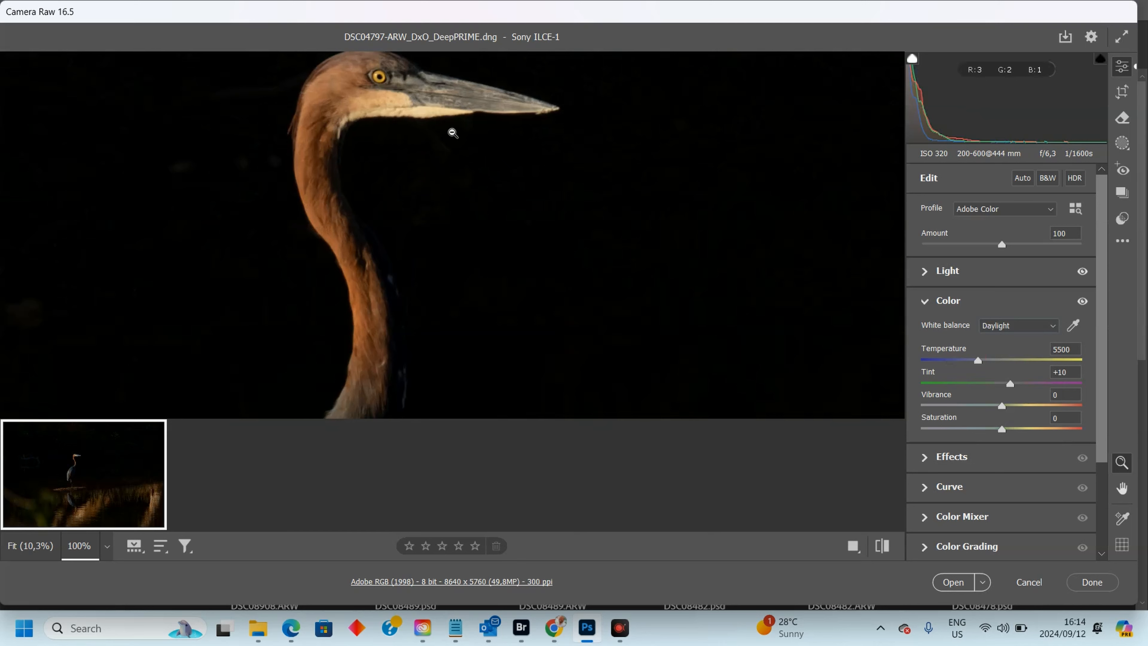
{"action": "scroll", "coordinate": [443, 197], "scroll_direction": "up", "scroll_amount": 3}
{"action": "scroll", "coordinate": [445, 217], "scroll_direction": "down", "scroll_amount": 2}
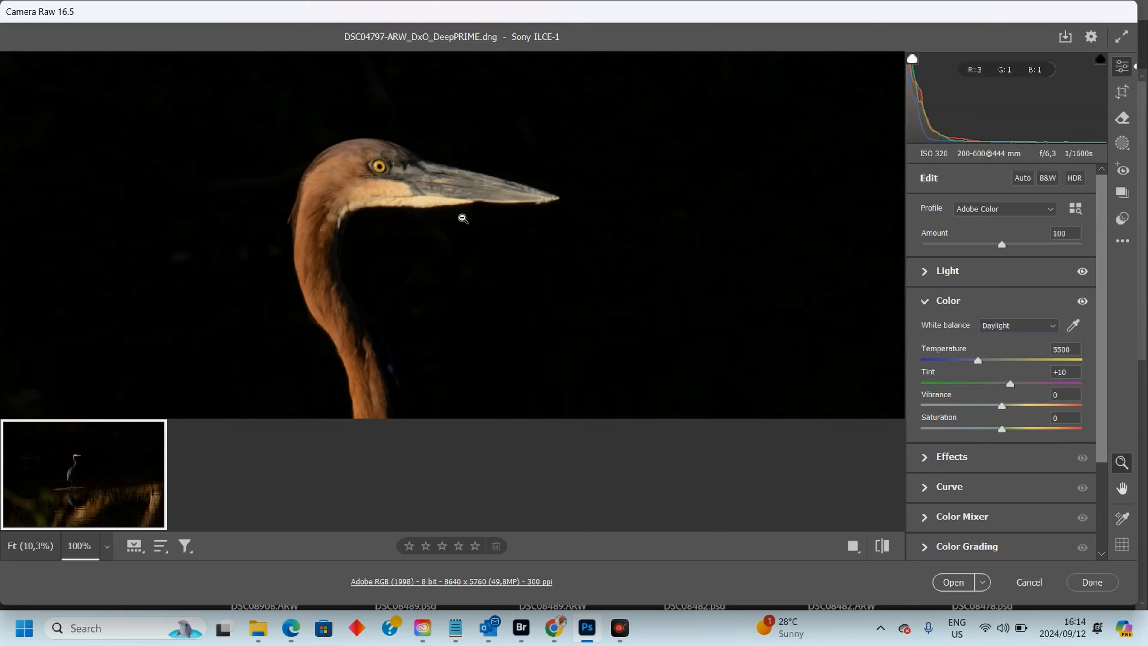
{"action": "left_click_drag", "start_coordinate": [978, 360], "coordinate": [974, 362]}
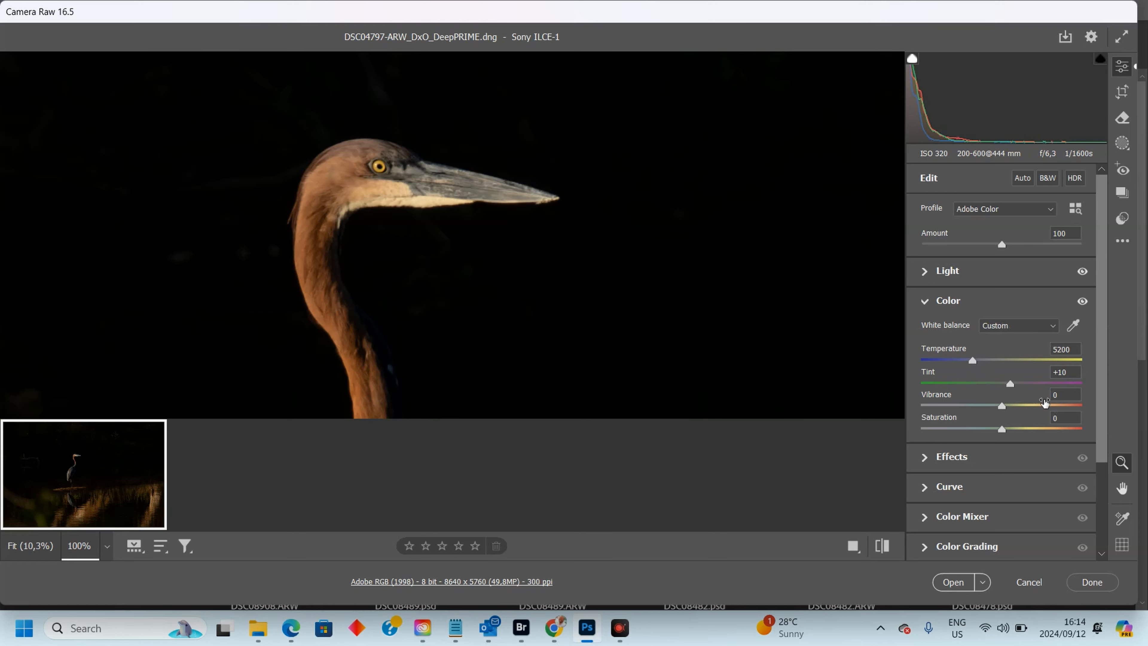
{"action": "left_click_drag", "start_coordinate": [1011, 386], "coordinate": [1010, 429]}
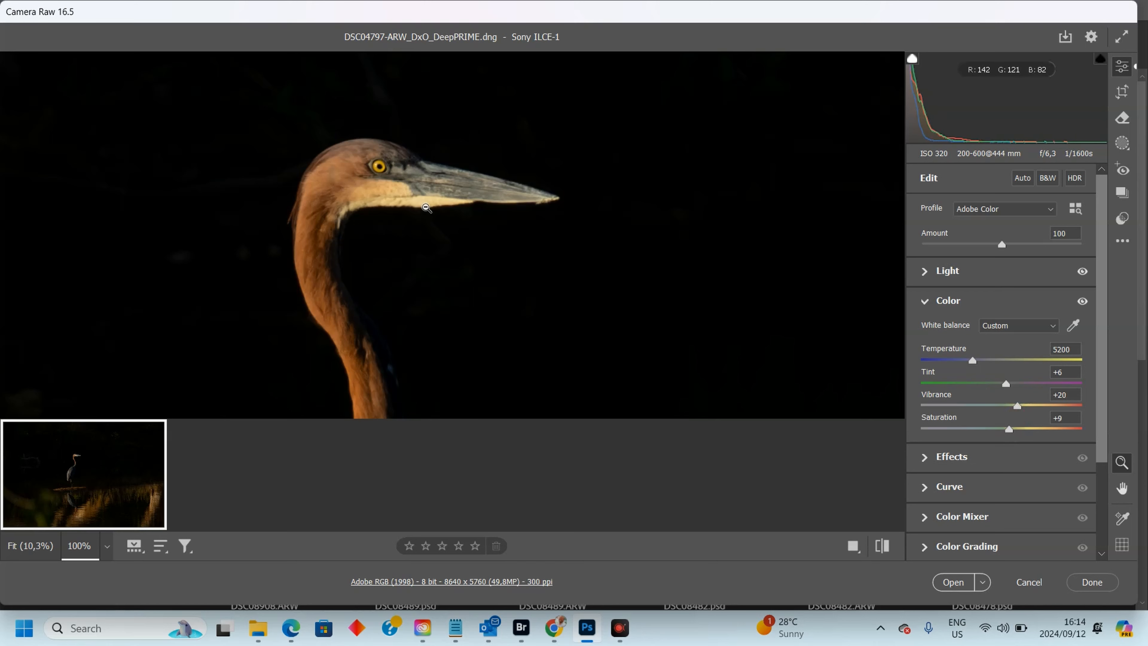
{"action": "left_click", "coordinate": [429, 209]}
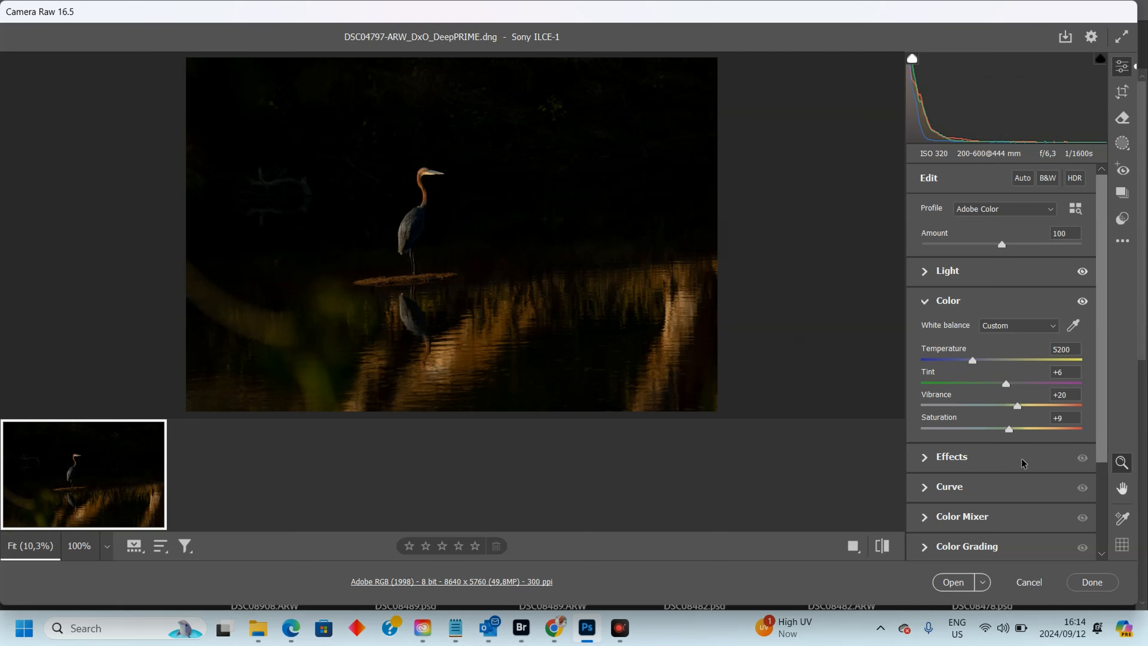
Step: Set the Dehaze effect to +12 for the whole photo
{"action": "scroll", "coordinate": [1023, 462], "scroll_direction": "down", "scroll_amount": 3}
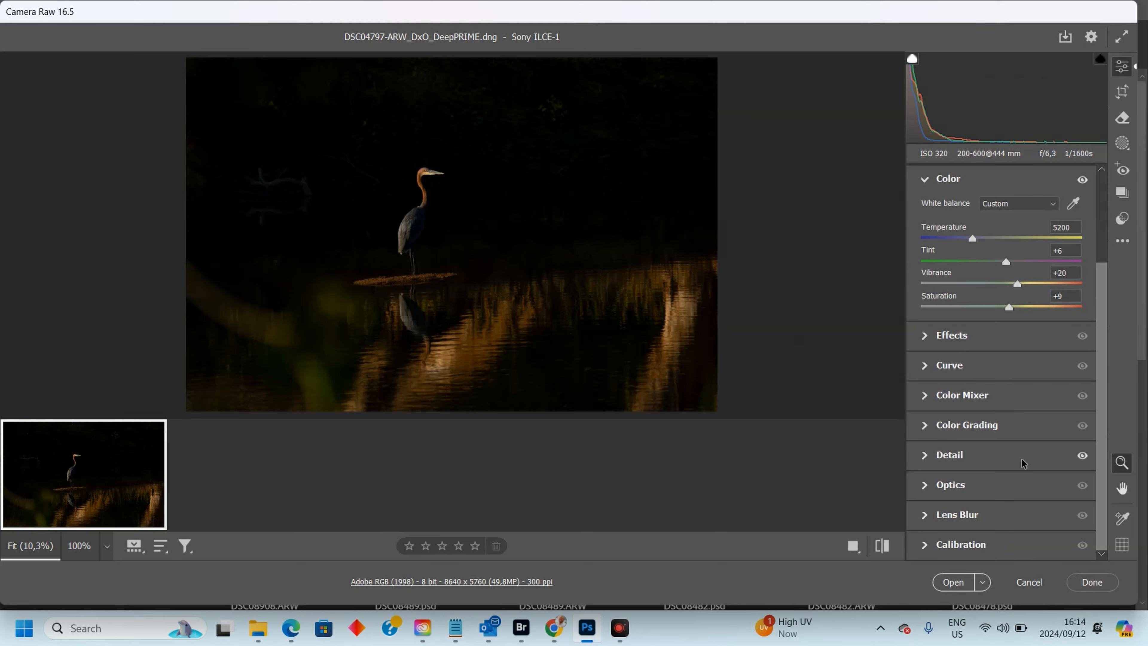
{"action": "left_click", "coordinate": [977, 335]}
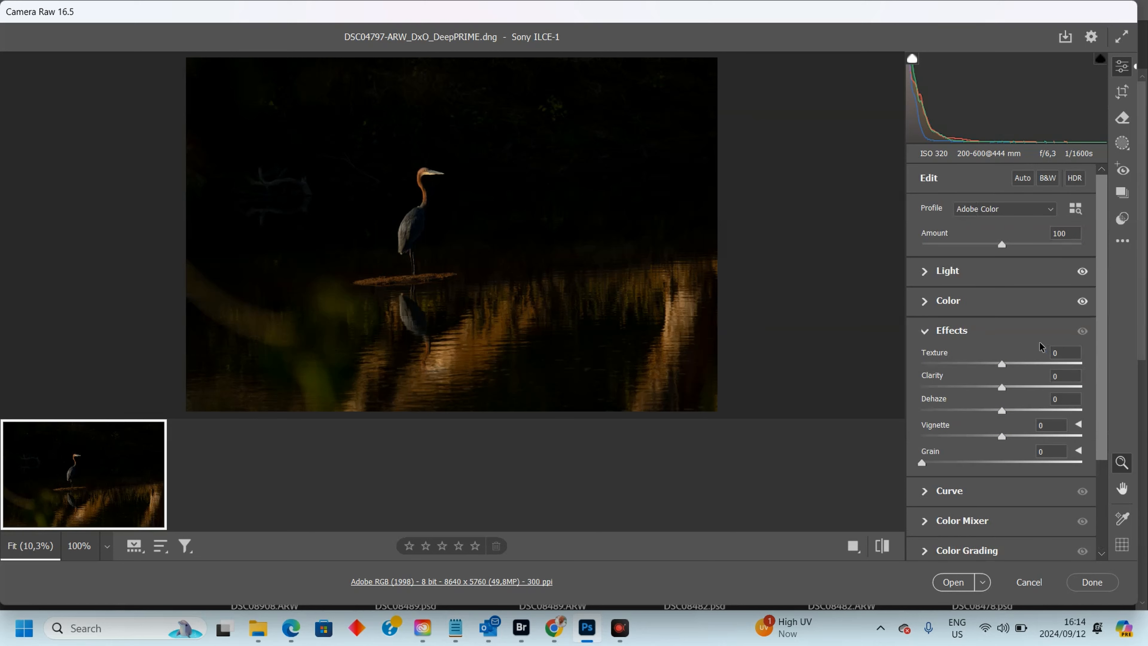
{"action": "left_click_drag", "start_coordinate": [1018, 410], "coordinate": [1011, 413]}
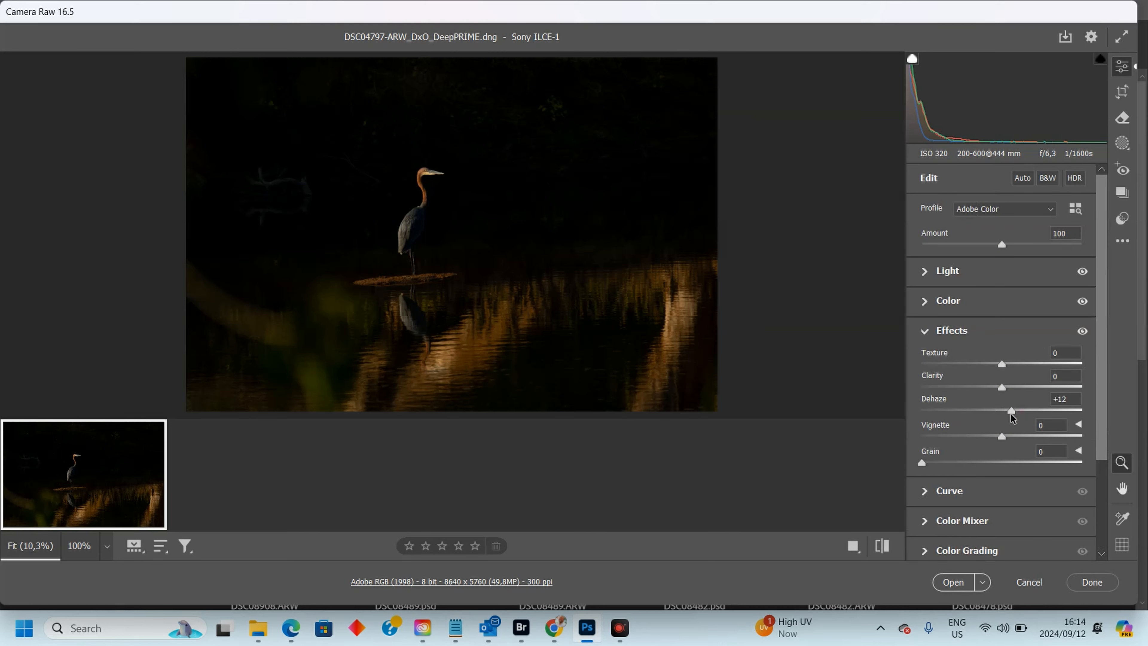
{"action": "left_click", "coordinate": [1017, 490]}
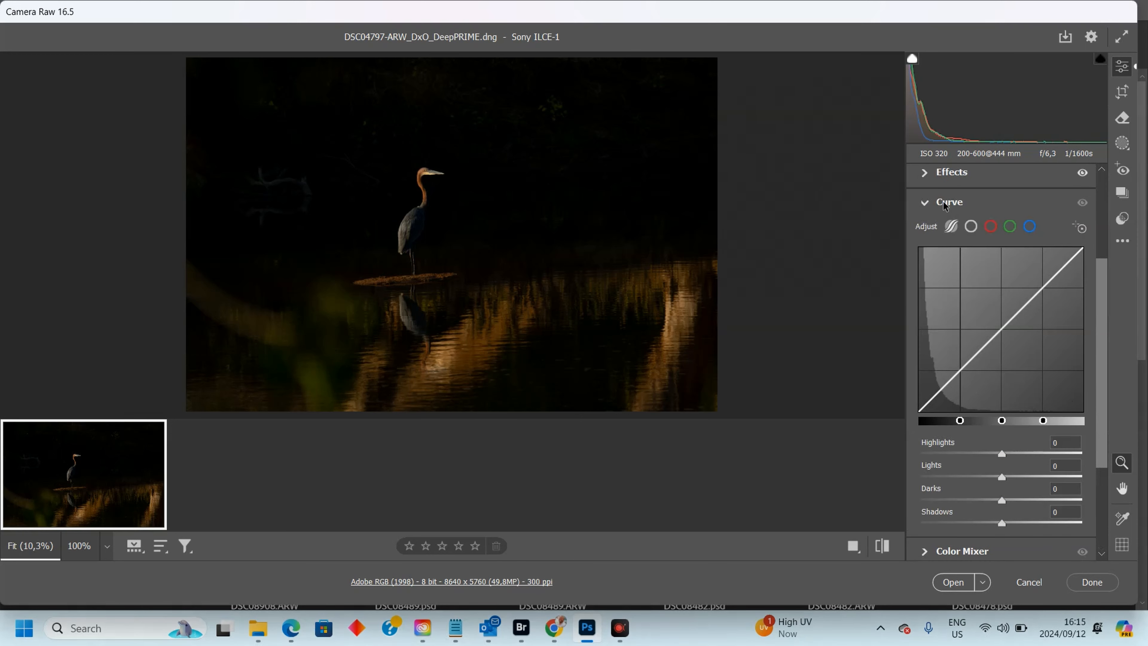
{"action": "left_click", "coordinate": [932, 201]}
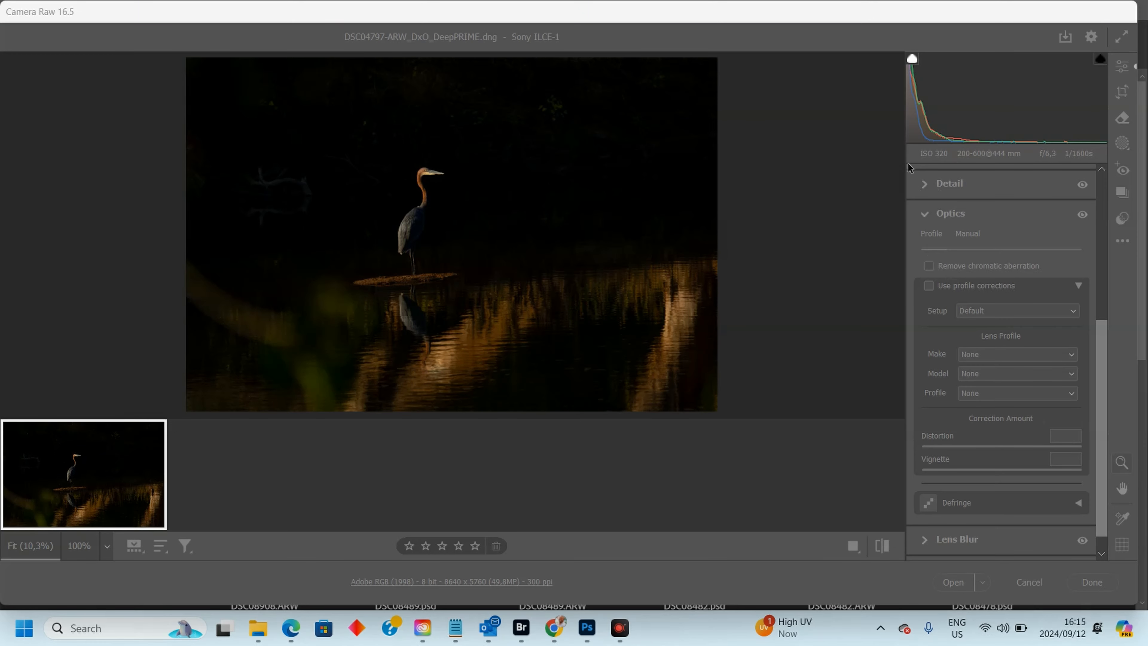
{"action": "left_click", "coordinate": [876, 16]}
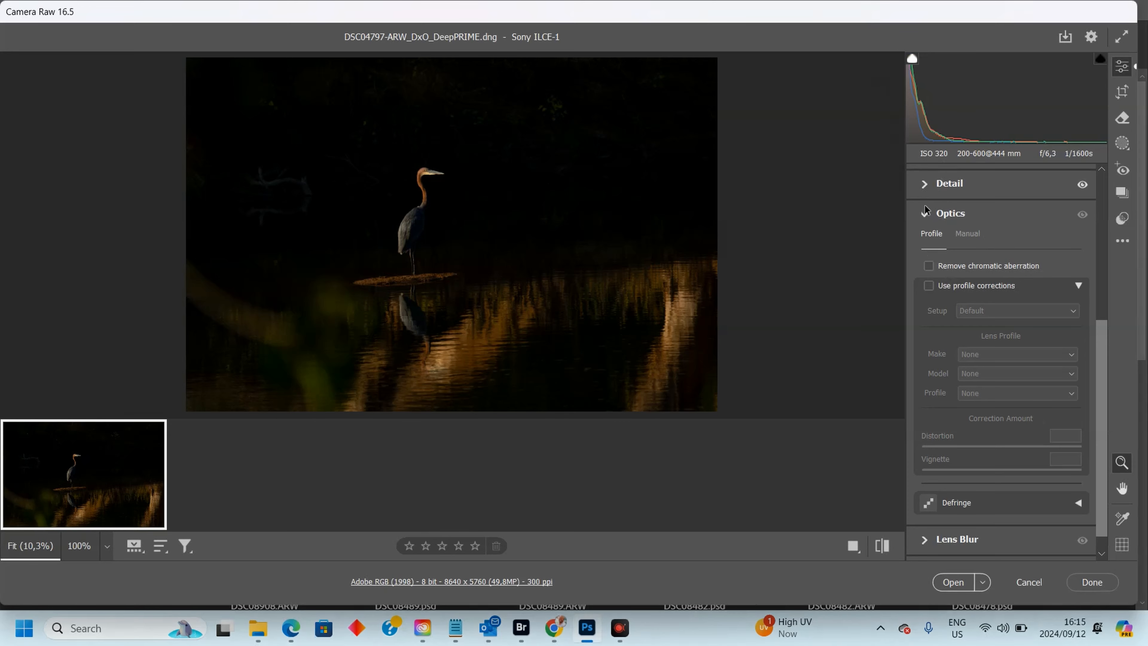
{"action": "left_click", "coordinate": [922, 216]}
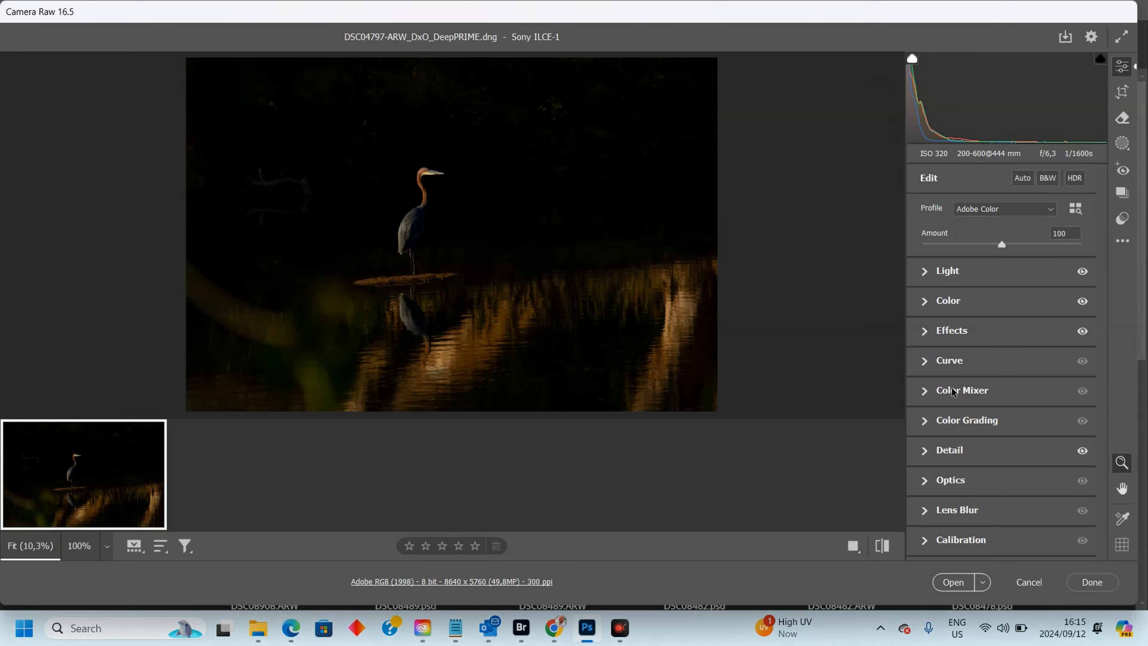
Step: Apply light sharpening of about 8 to the photo
{"action": "left_click", "coordinate": [923, 451]}
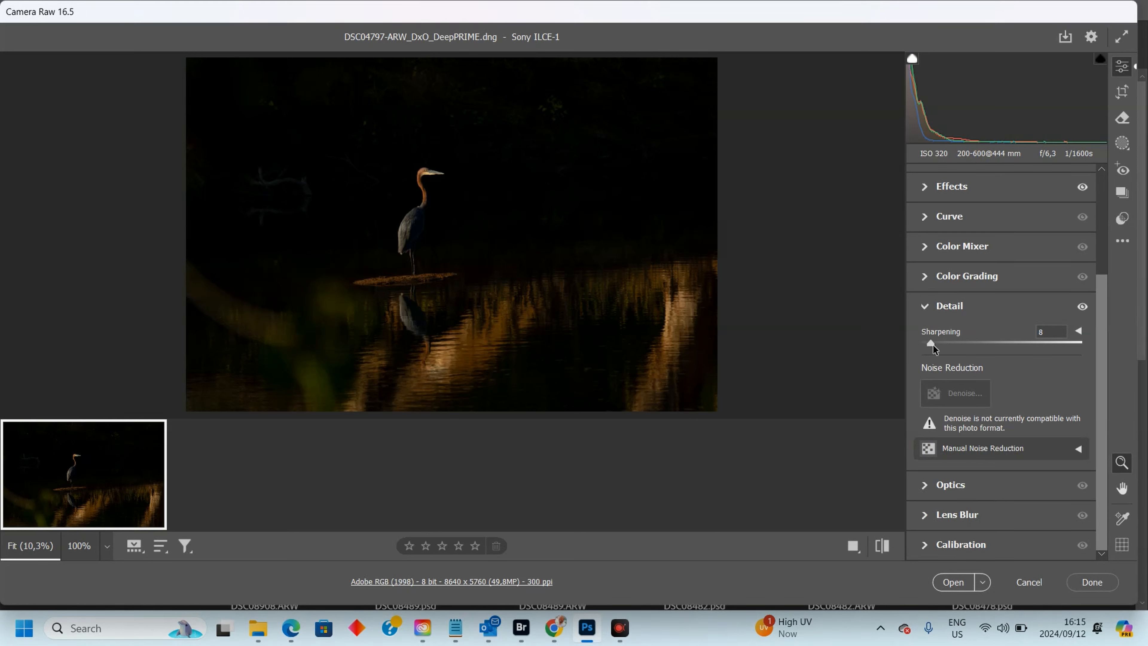
{"action": "left_click_drag", "start_coordinate": [933, 346], "coordinate": [935, 346]}
{"action": "left_click", "coordinate": [925, 306]}
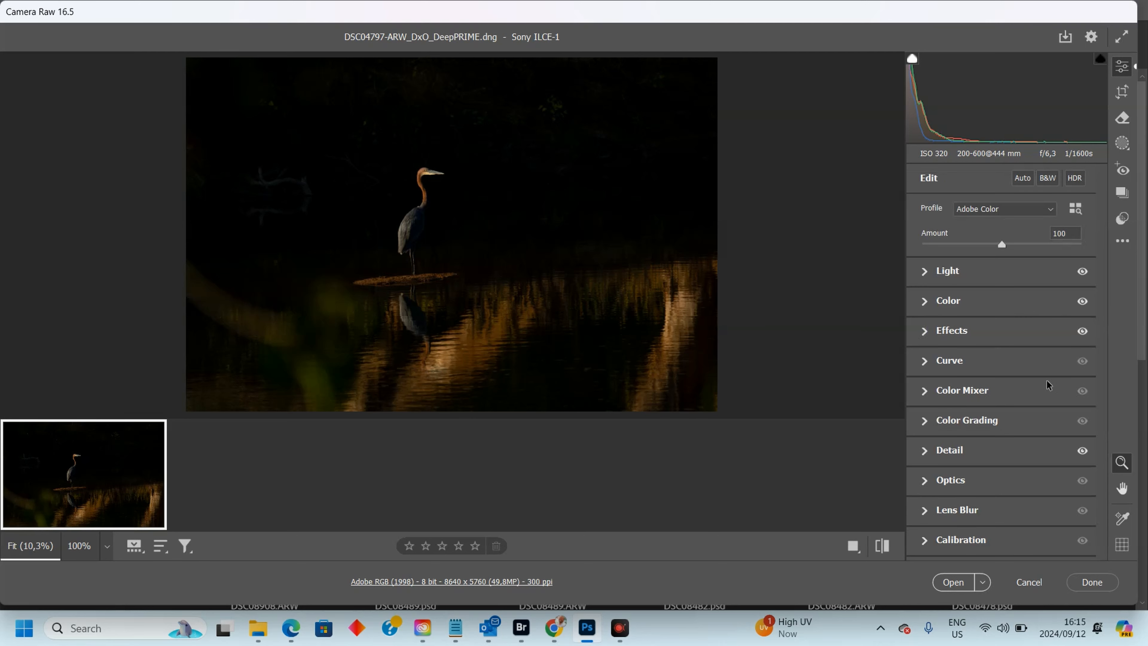
Step: Turn on lens profile corrections and open the developed raw photo in Photoshop
{"action": "left_click", "coordinate": [925, 482]}
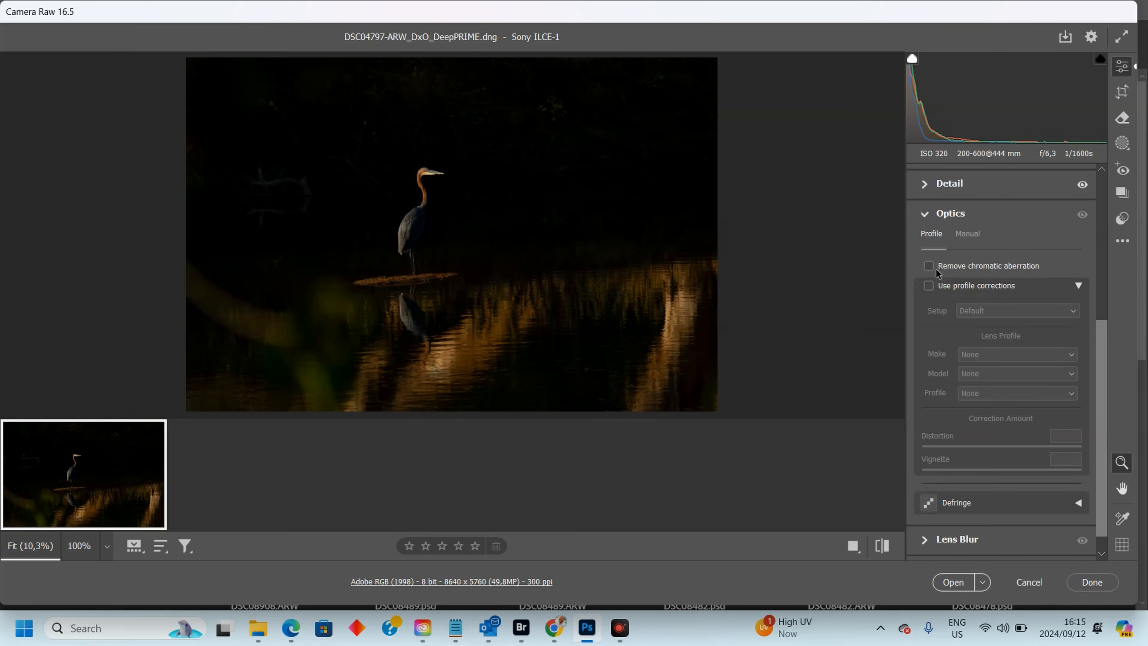
{"action": "left_click", "coordinate": [930, 286]}
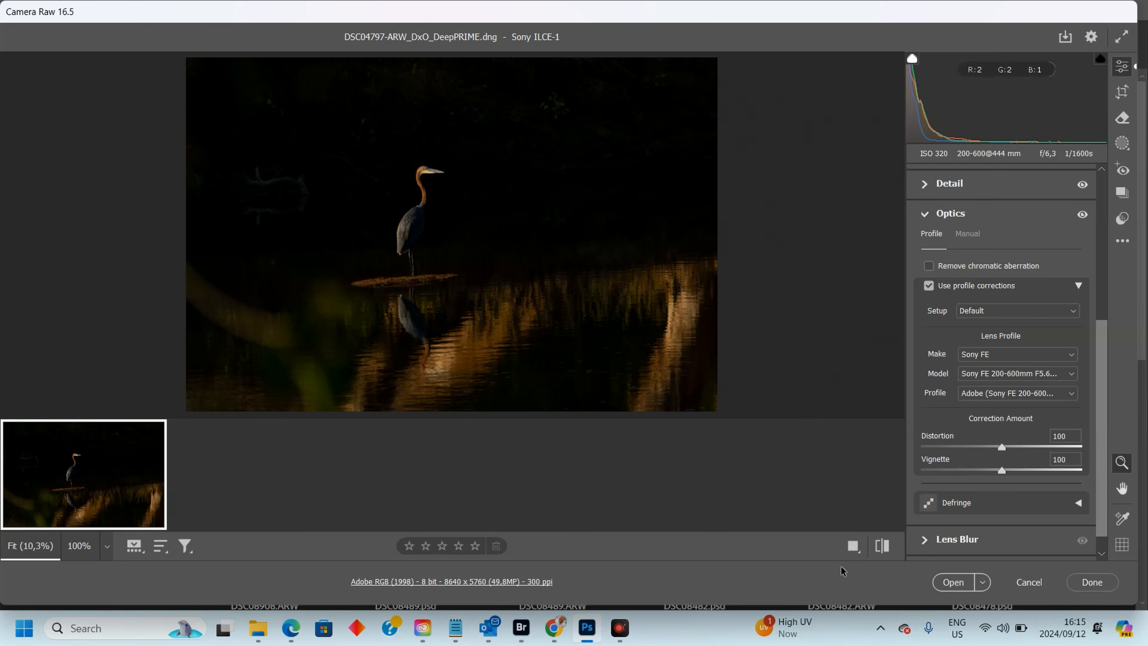
{"action": "left_click", "coordinate": [954, 582]}
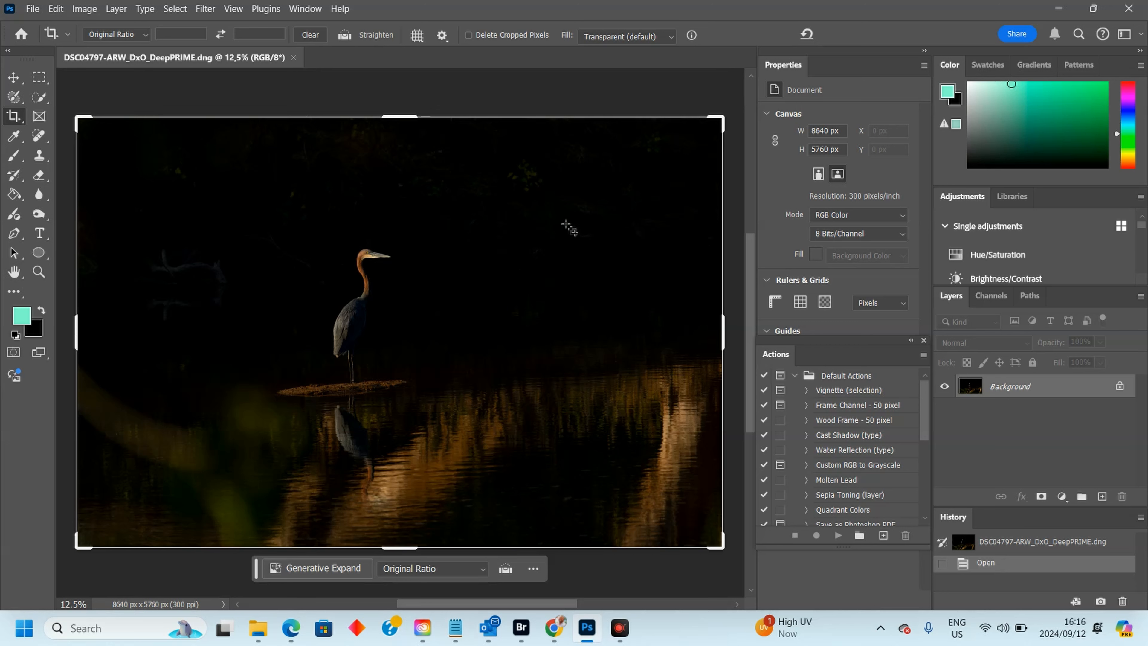
Step: Straighten the photo along the waterline of the sandbank under the heron and apply the crop
{"action": "left_click", "coordinate": [345, 36]}
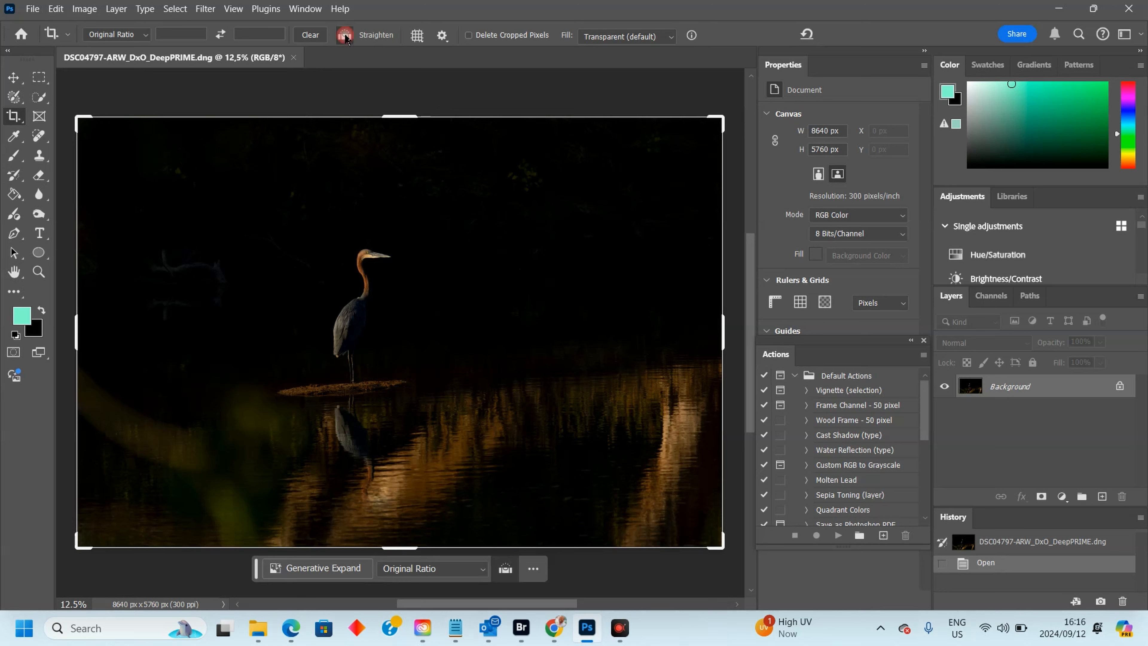
{"action": "left_click_drag", "start_coordinate": [284, 389], "coordinate": [448, 382]}
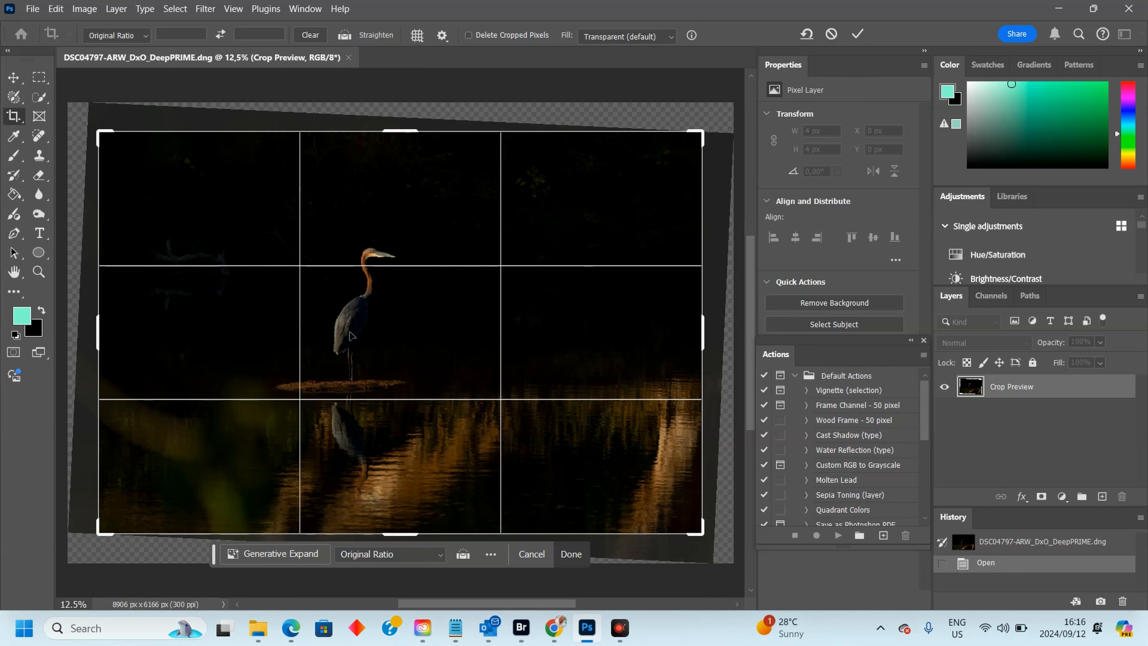
{"action": "left_click", "coordinate": [860, 33]}
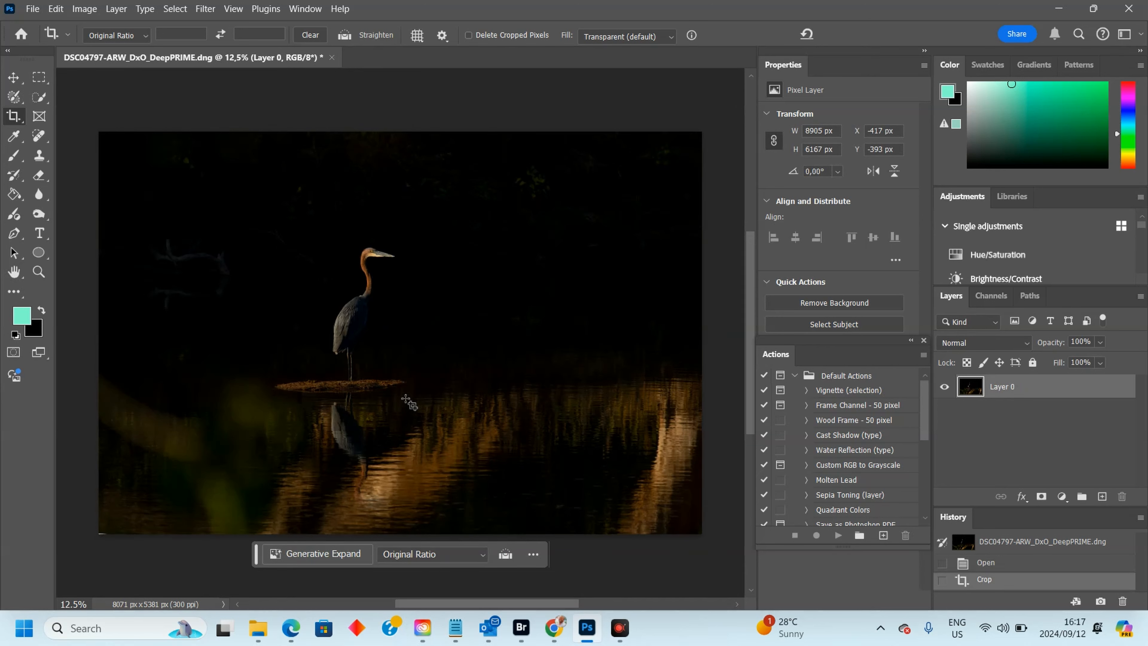
Step: Straighten the image a second time along the base of the sandbank and apply the new crop
{"action": "left_click", "coordinate": [345, 34]}
{"action": "left_click_drag", "start_coordinate": [283, 392], "coordinate": [423, 390]}
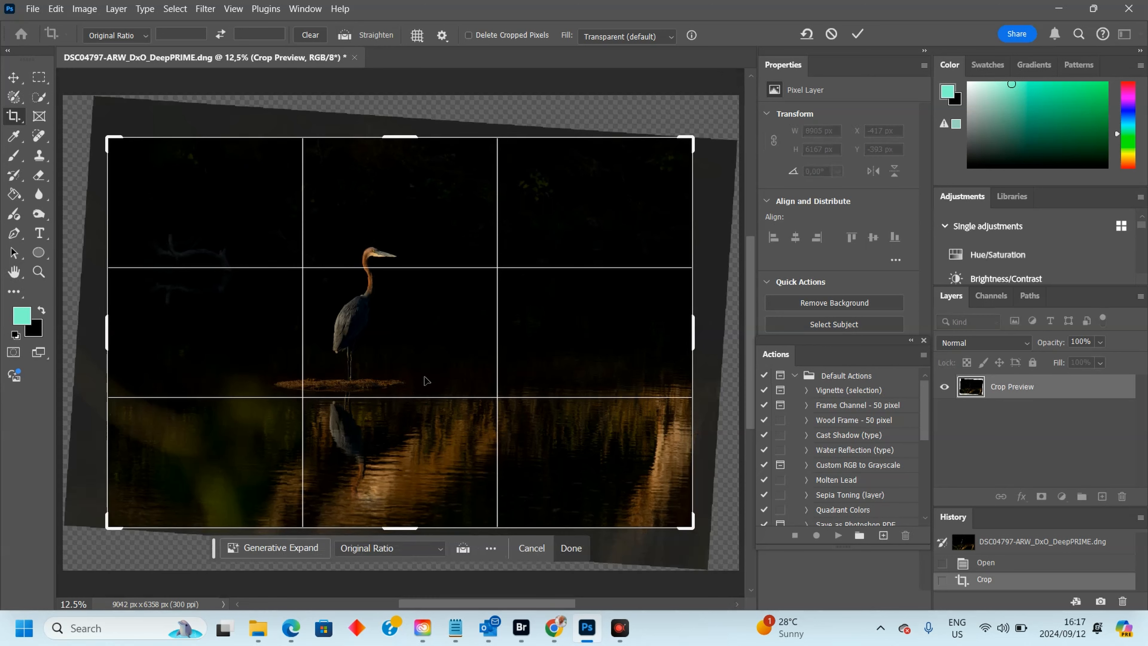
{"action": "left_click", "coordinate": [852, 34]}
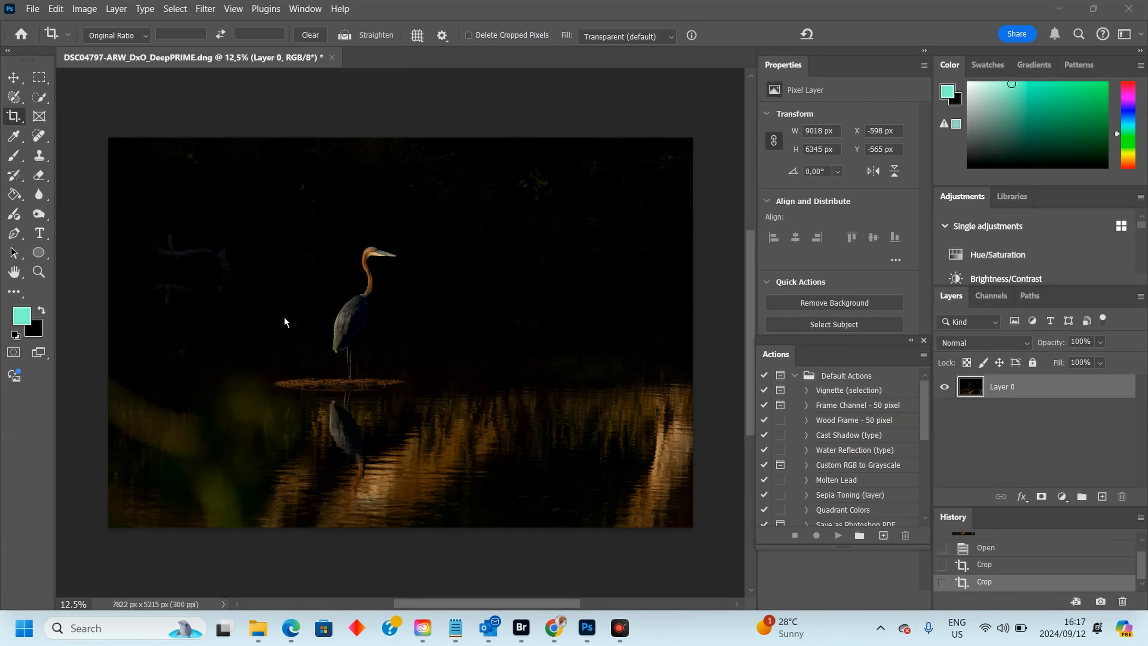
Step: Examine the straightened heron and its sandbank up close, and view the whole photo fitted to the window
{"action": "left_click", "coordinate": [39, 271]}
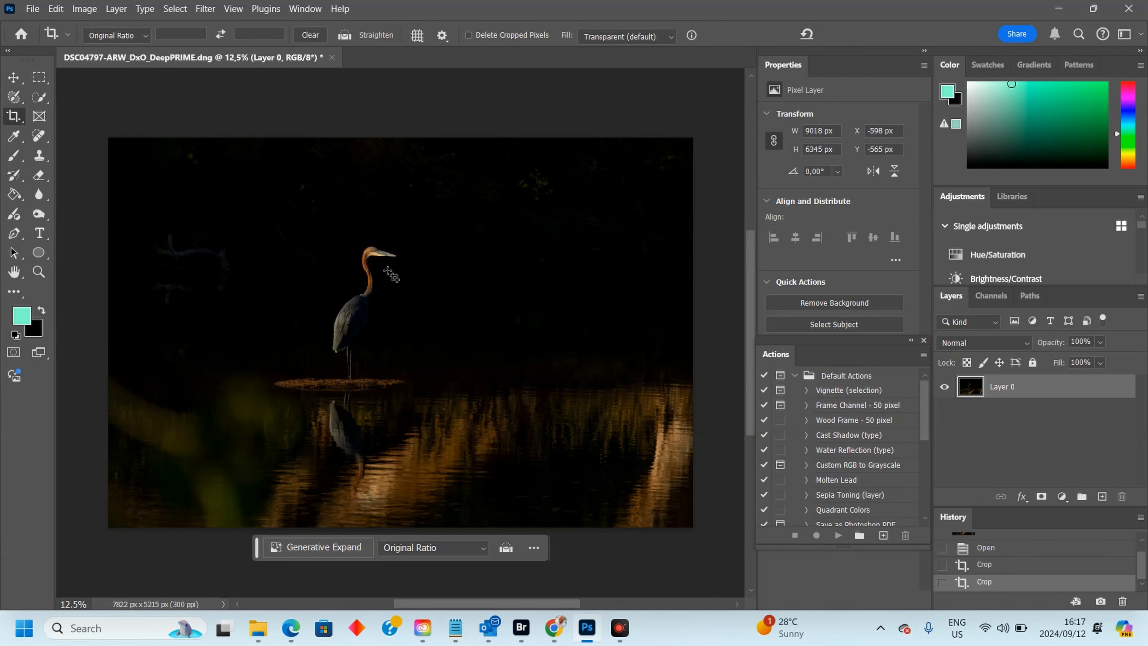
{"action": "left_click", "coordinate": [39, 272]}
{"action": "left_click", "coordinate": [370, 281]}
{"action": "left_click", "coordinate": [370, 281]}
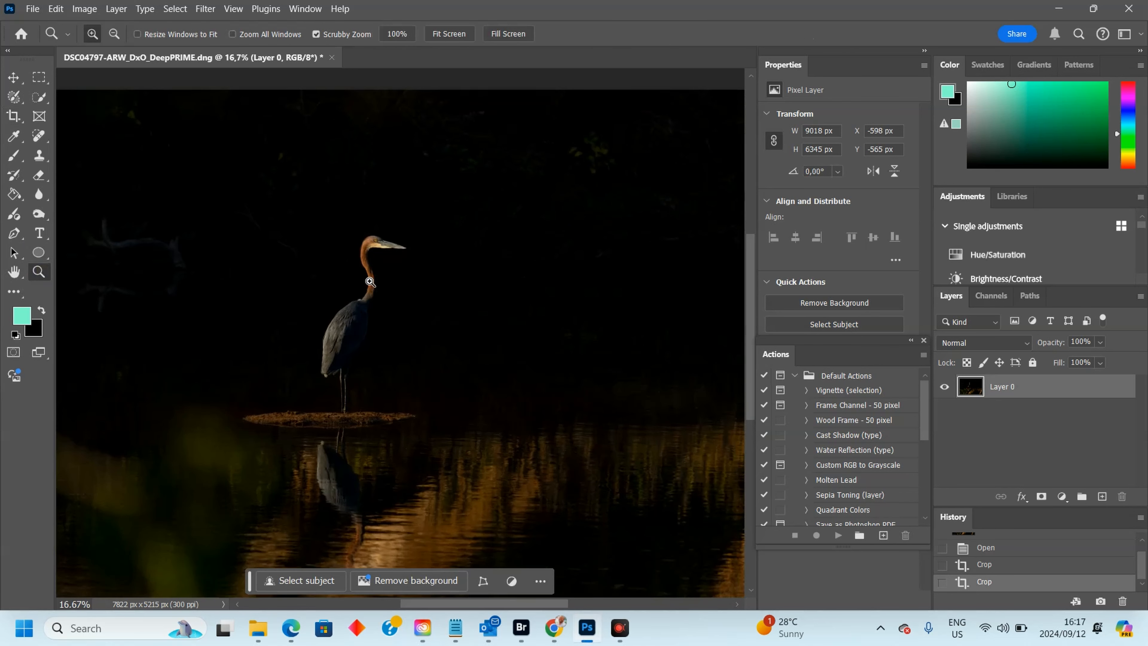
{"action": "left_click", "coordinate": [370, 282]}
{"action": "scroll", "coordinate": [433, 414], "scroll_direction": "down", "scroll_amount": 2}
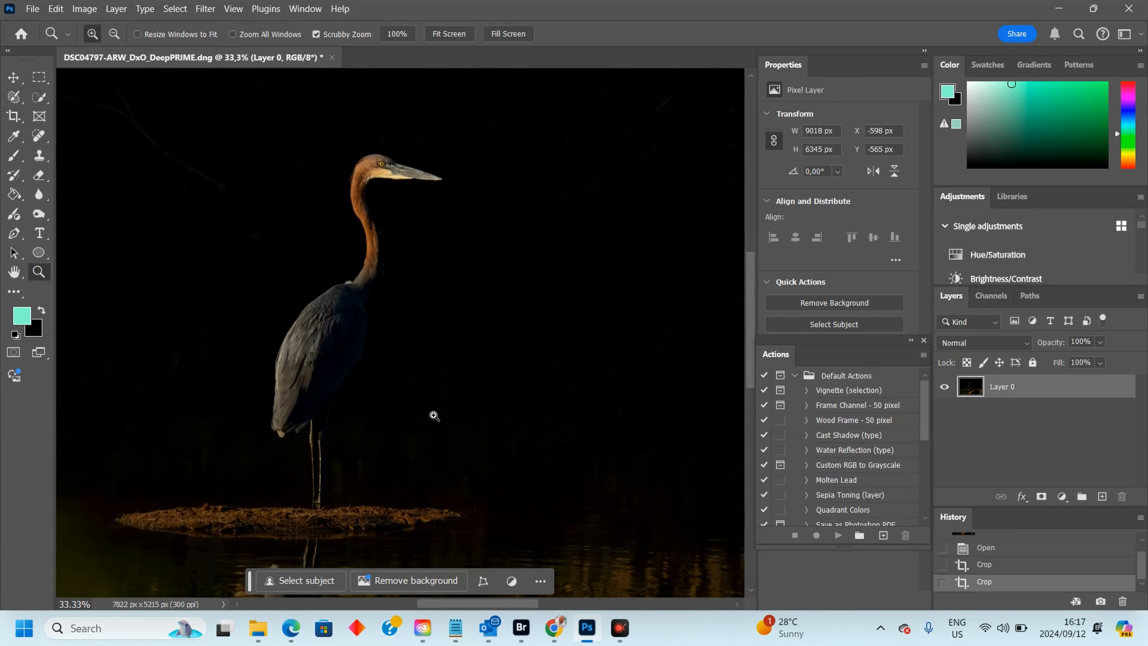
{"action": "scroll", "coordinate": [433, 413], "scroll_direction": "down", "scroll_amount": 3}
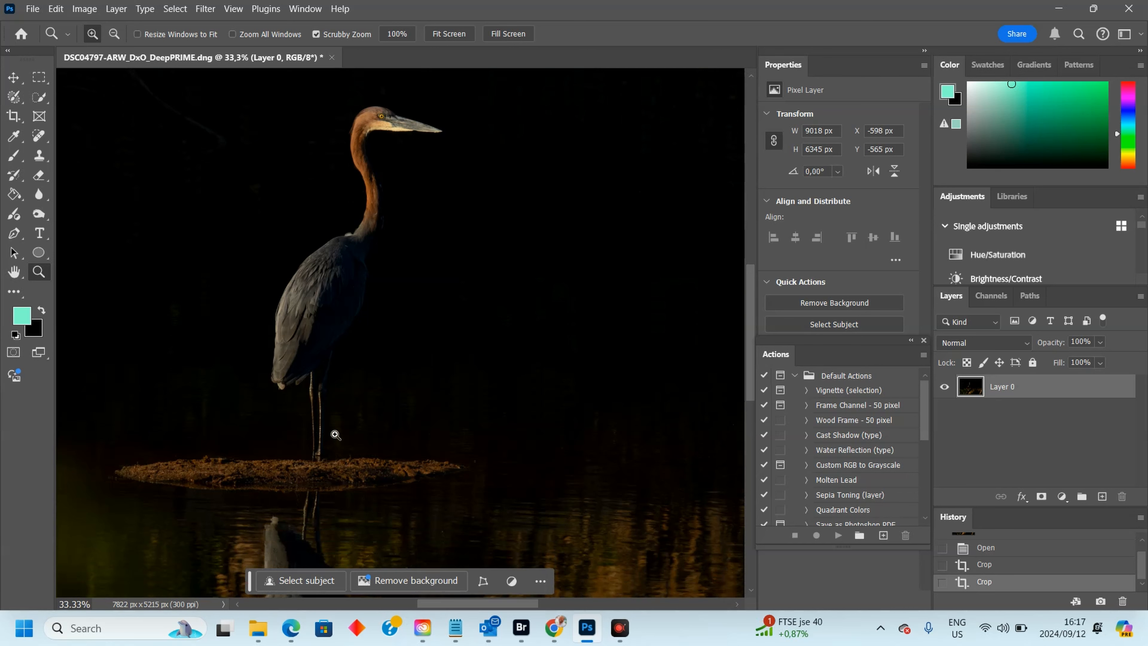
{"action": "left_click", "coordinate": [514, 34]}
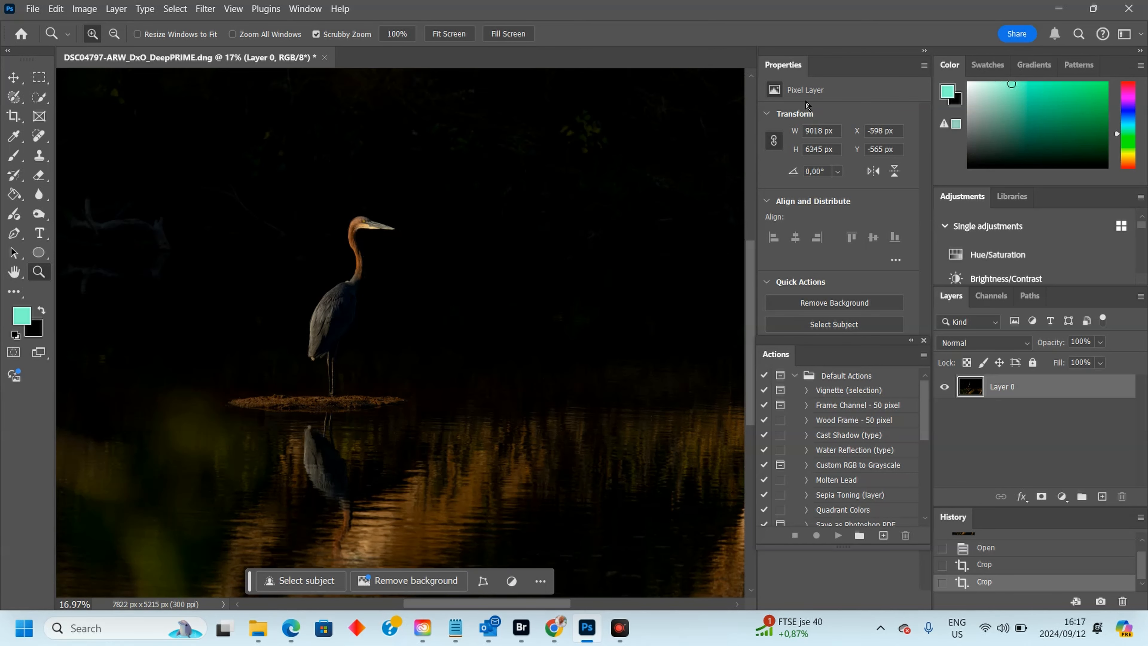
{"action": "key", "text": "ctrl+0"}
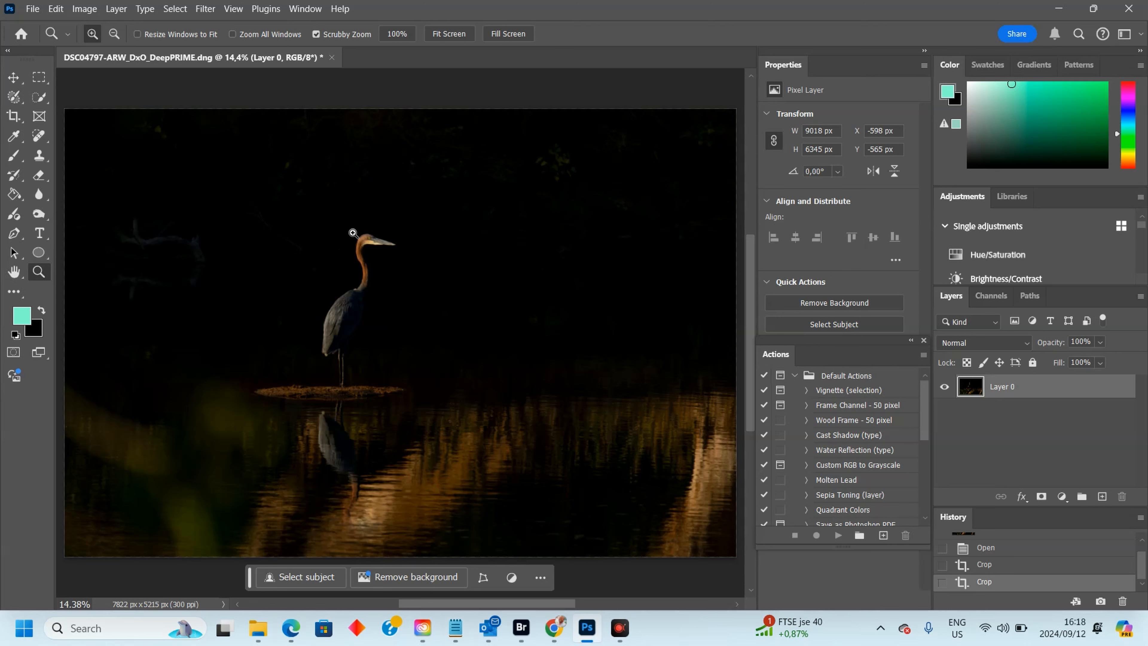
Step: Crop the photo to a 1 : 1 (Square) ratio, shifting the image about 87 px left within the frame
{"action": "left_click", "coordinate": [13, 116]}
{"action": "left_click", "coordinate": [164, 166]}
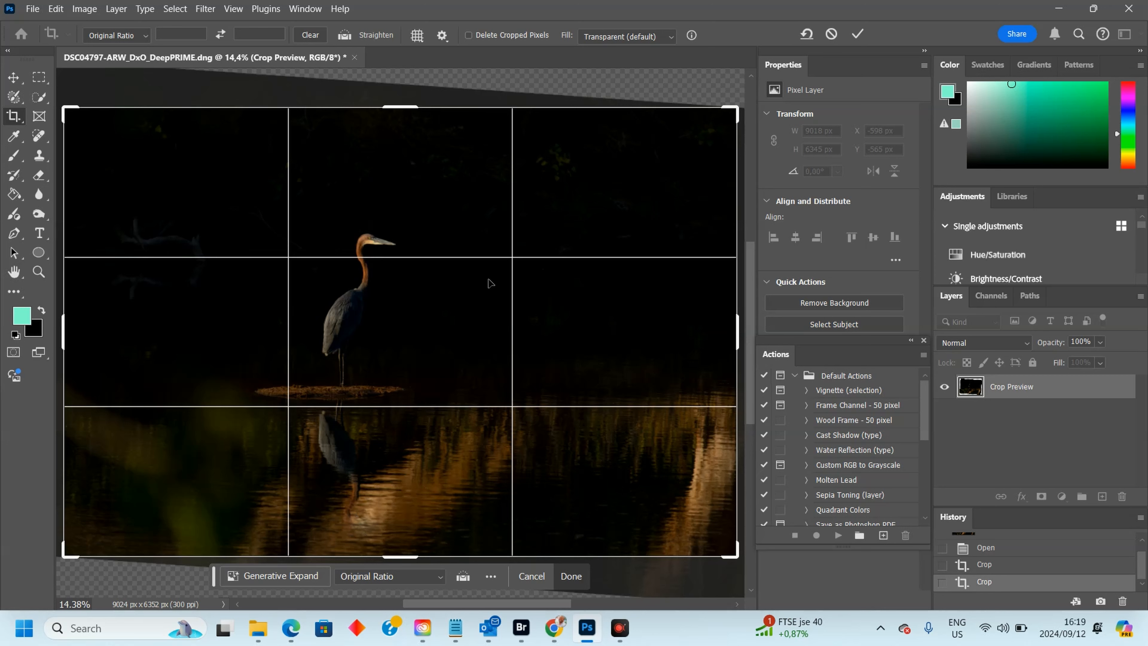
{"action": "left_click", "coordinate": [137, 36]}
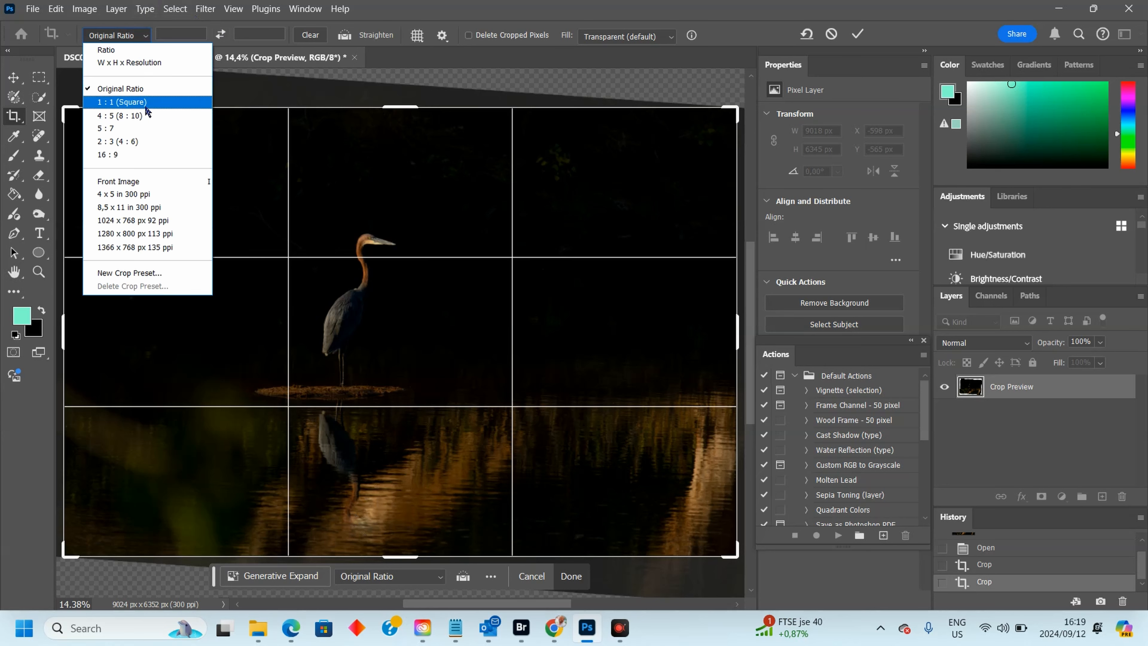
{"action": "left_click", "coordinate": [141, 103]}
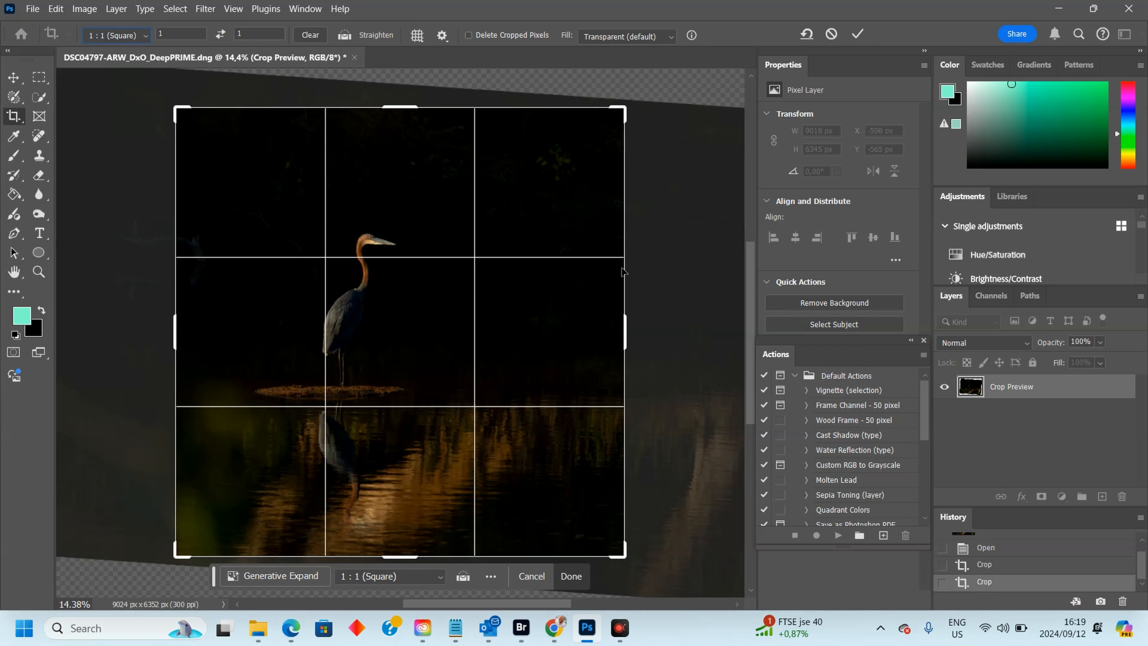
{"action": "left_click_drag", "start_coordinate": [565, 291], "coordinate": [558, 297]}
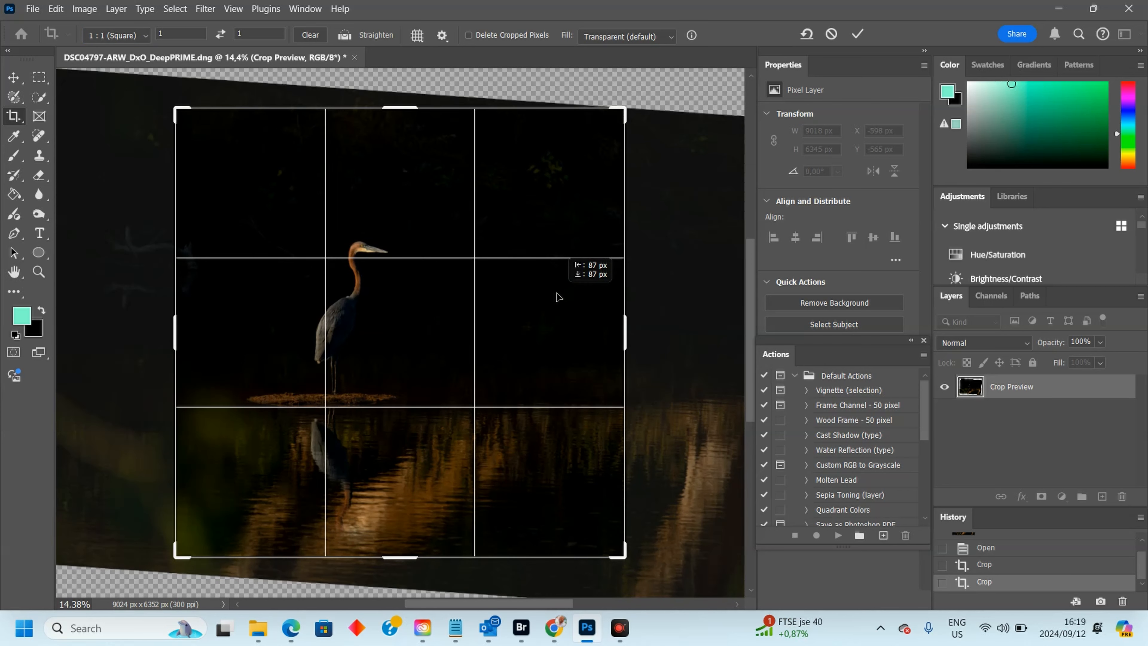
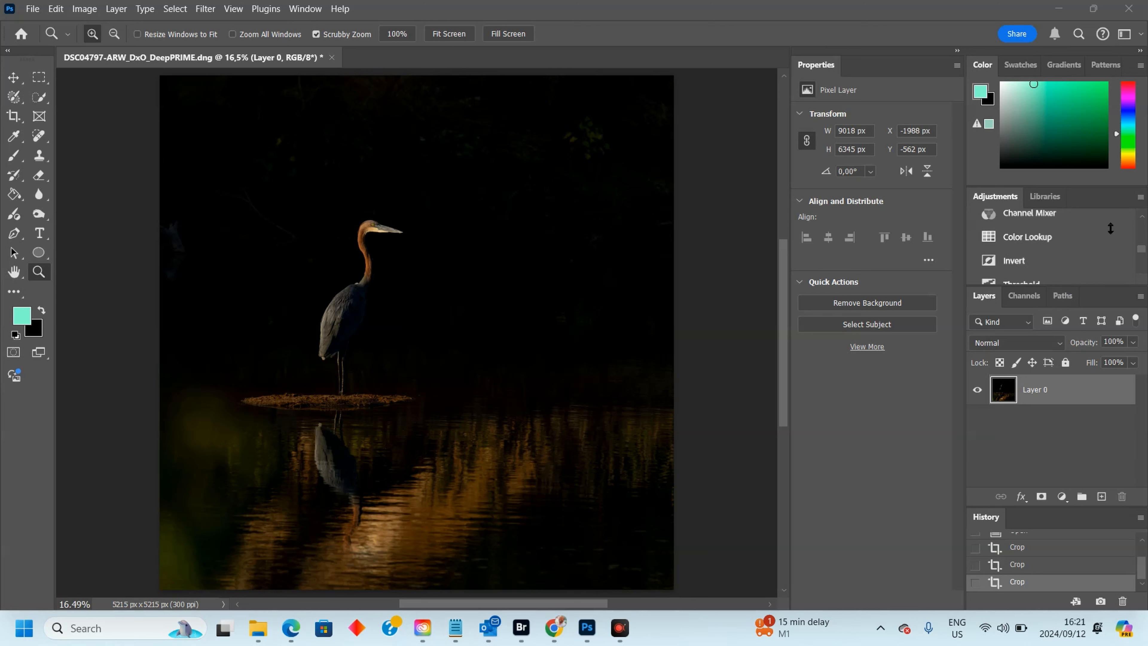
Step: Add a Levels adjustment layer above the heron photo and apply the Lighten Shadows preset
{"action": "scroll", "coordinate": [1088, 257], "scroll_direction": "up", "scroll_amount": 10}
{"action": "scroll", "coordinate": [1088, 257], "scroll_direction": "down", "scroll_amount": 4}
{"action": "scroll", "coordinate": [1088, 256], "scroll_direction": "down", "scroll_amount": 3}
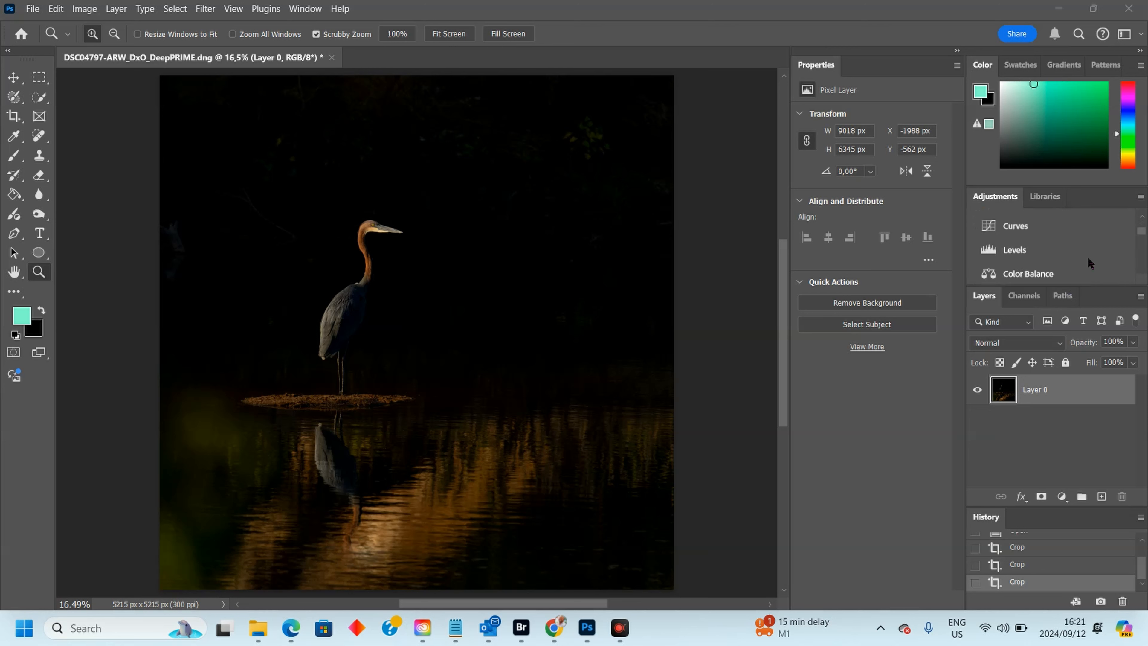
{"action": "left_click", "coordinate": [1027, 252]}
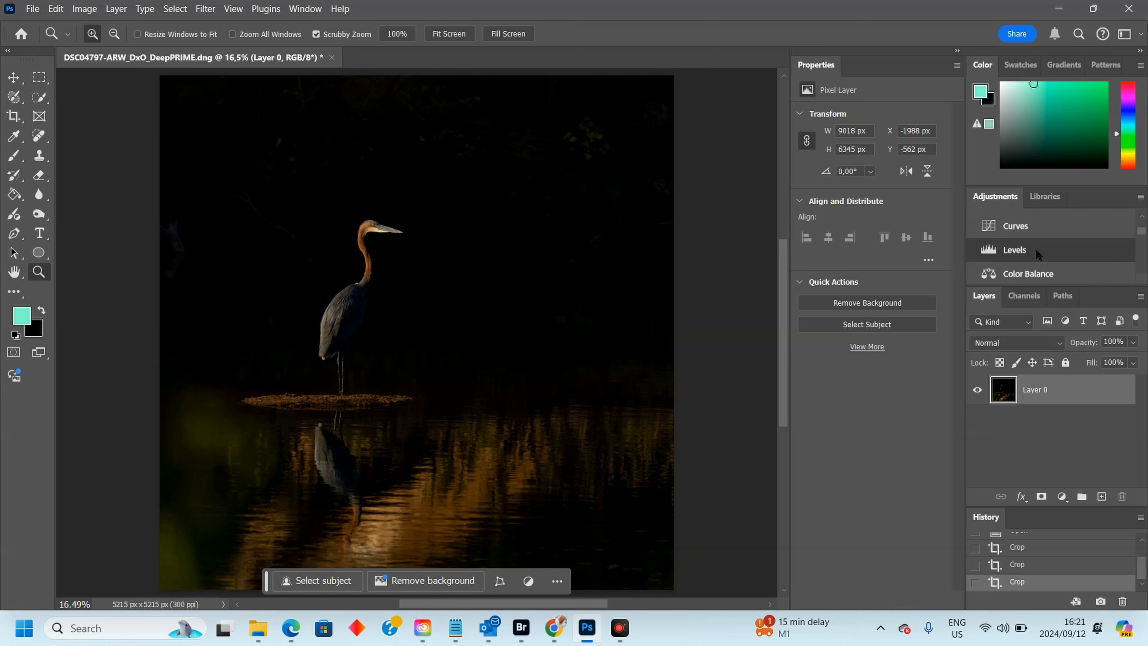
{"action": "left_click", "coordinate": [1036, 249]}
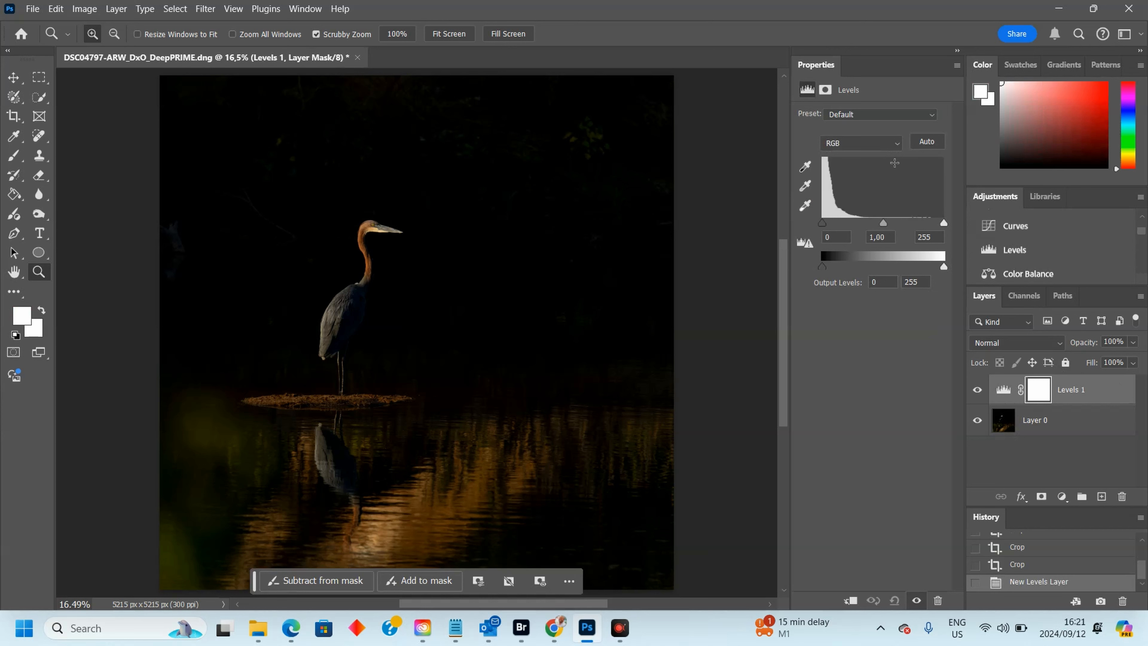
{"action": "left_click", "coordinate": [890, 119]}
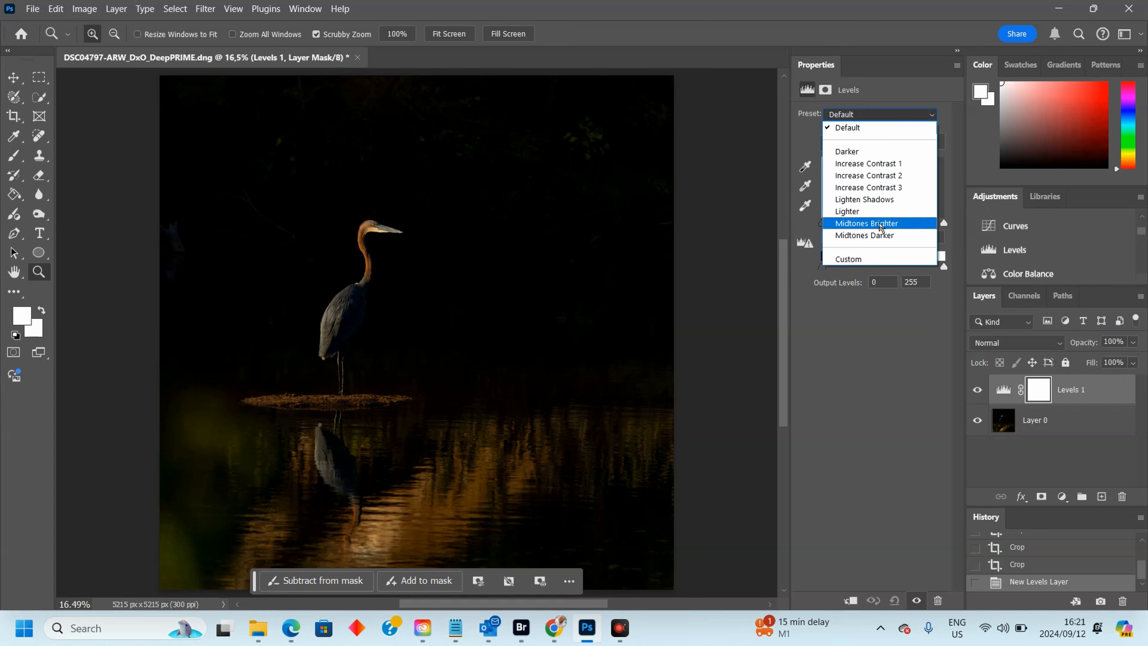
{"action": "left_click", "coordinate": [887, 201]}
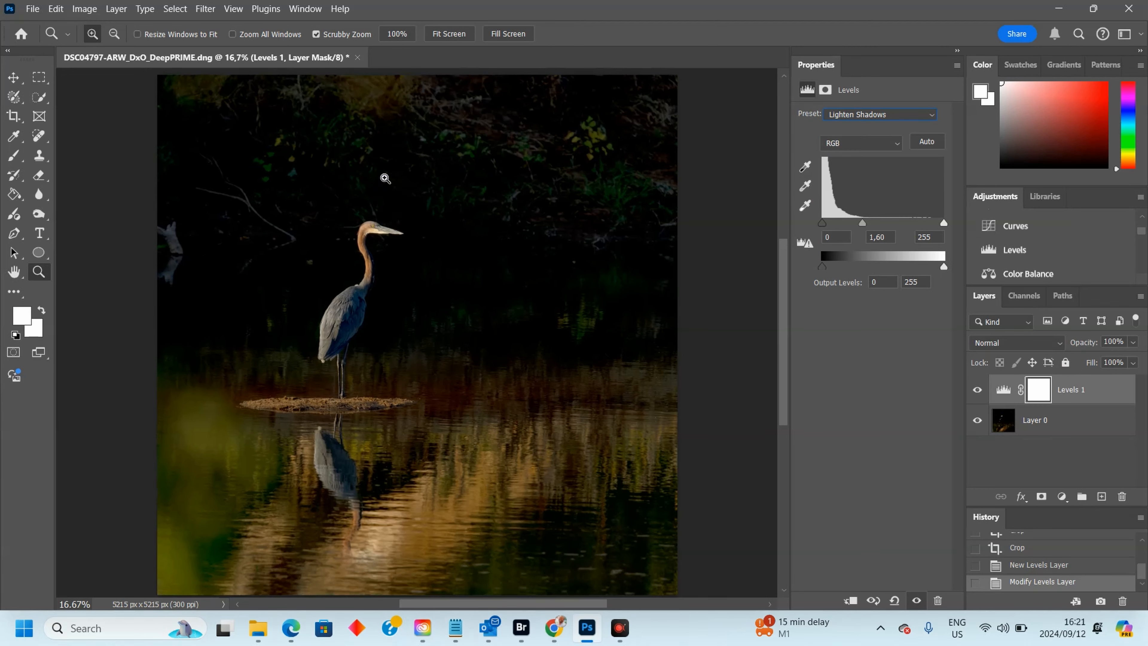
Step: On Layer 0, burn the driftwood's reflection at the photo's left edge using the Midtones range at 46% exposure
{"action": "left_click", "coordinate": [384, 177]}
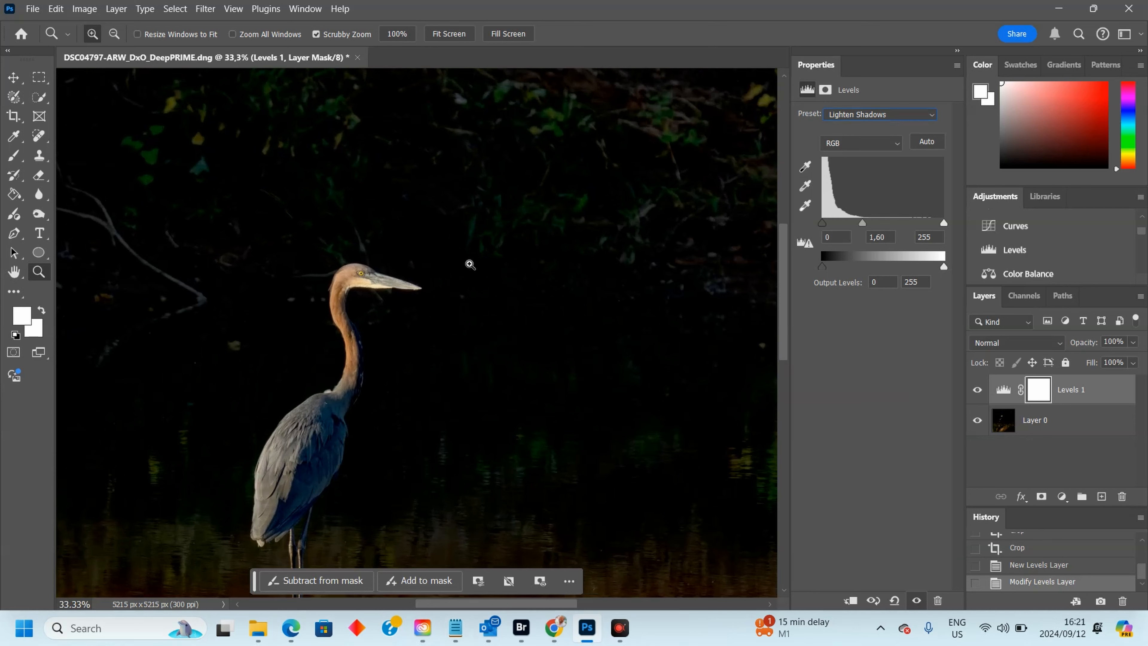
{"action": "left_click_drag", "start_coordinate": [784, 272], "coordinate": [775, 215]}
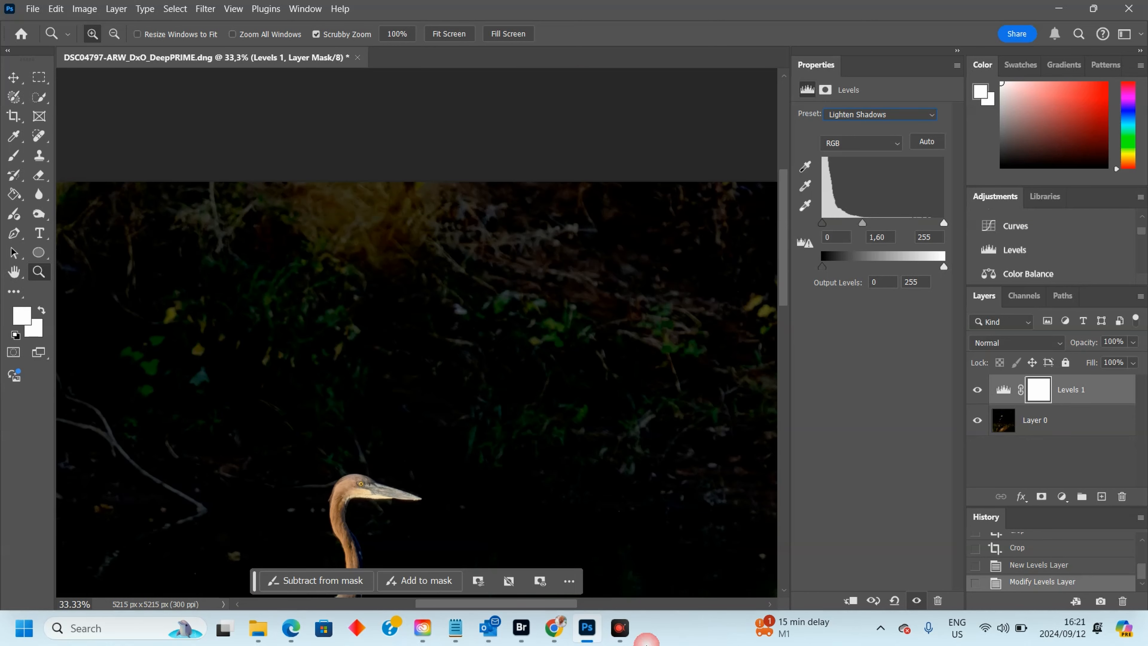
{"action": "left_click_drag", "start_coordinate": [533, 606], "coordinate": [485, 603]}
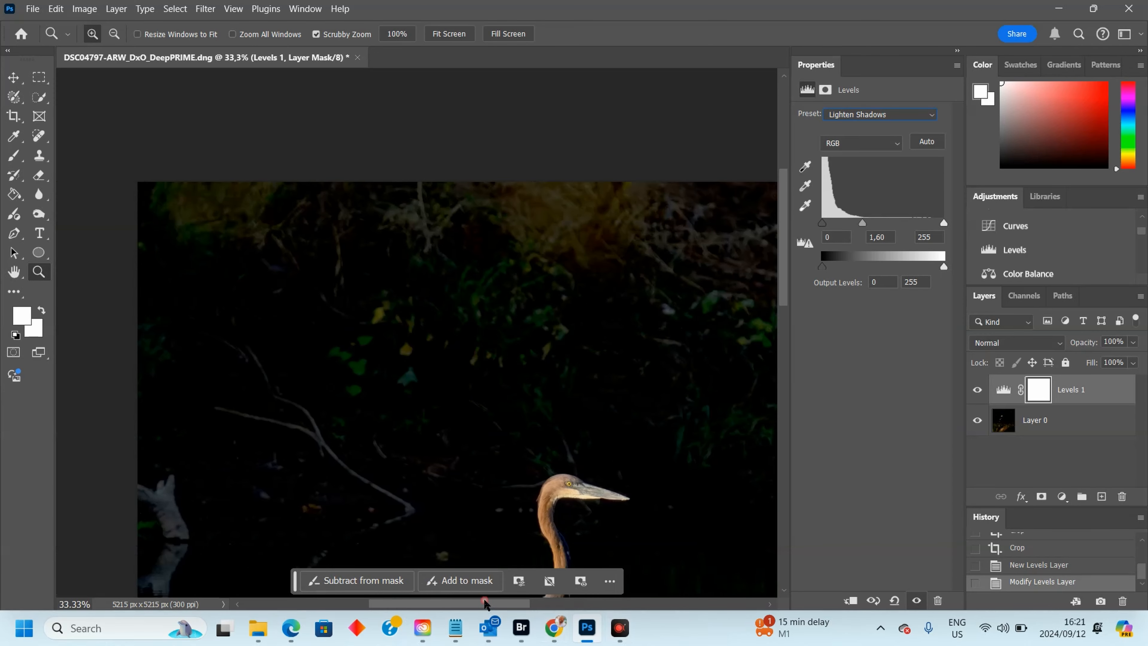
{"action": "left_click_drag", "start_coordinate": [784, 264], "coordinate": [784, 293]}
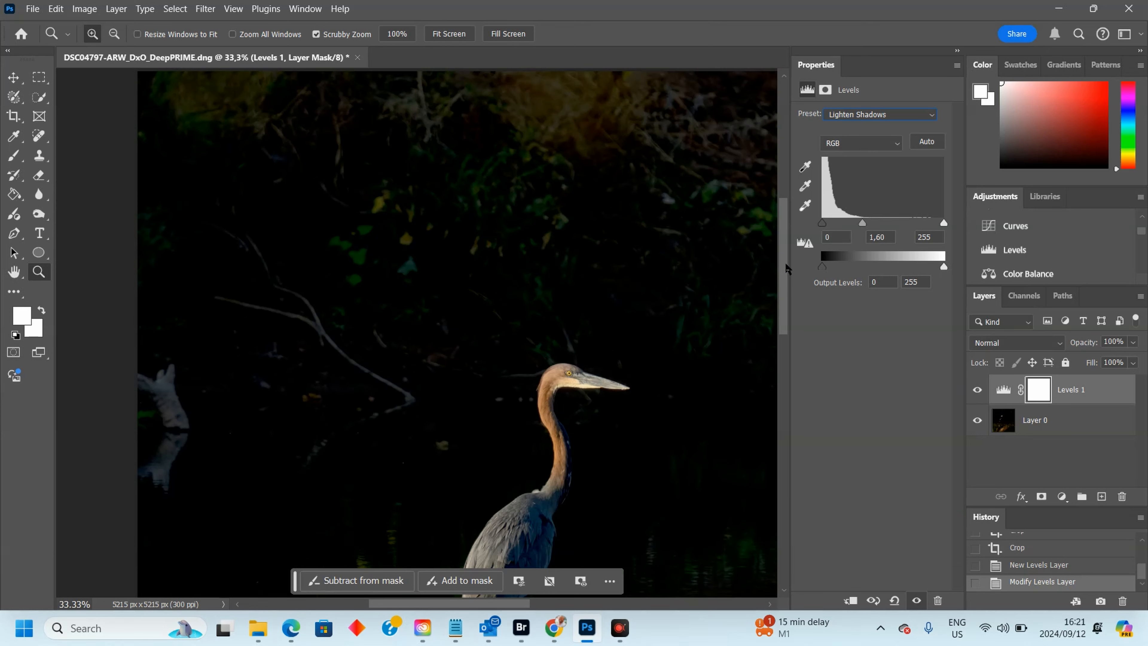
{"action": "left_click_drag", "start_coordinate": [786, 265], "coordinate": [786, 312]}
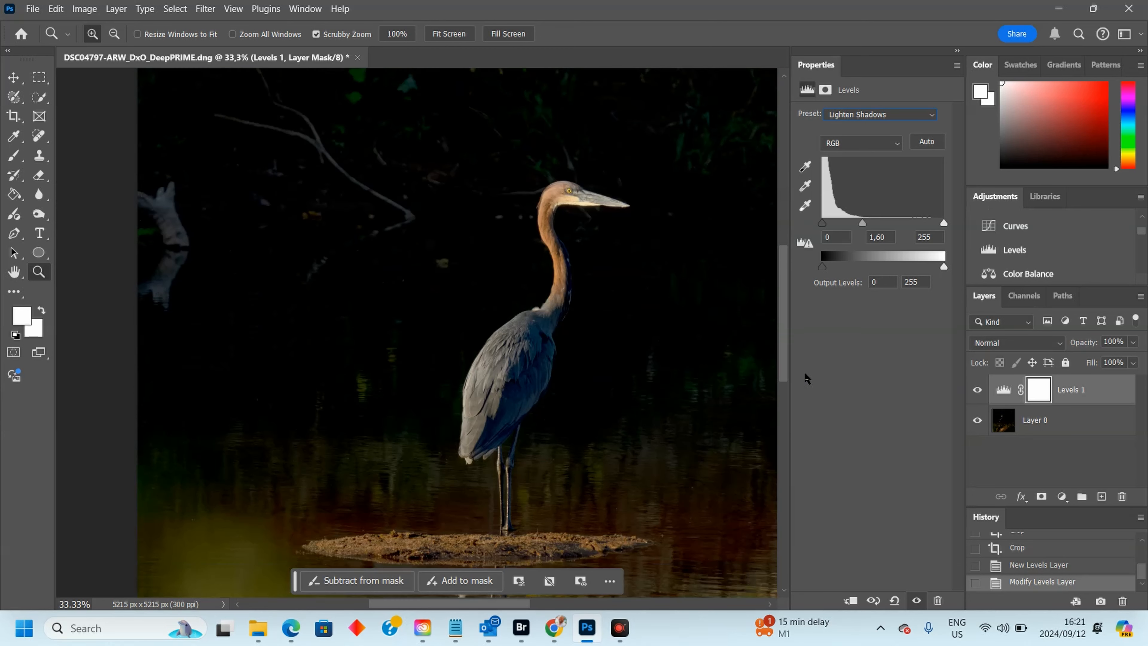
{"action": "left_click", "coordinate": [1087, 432]}
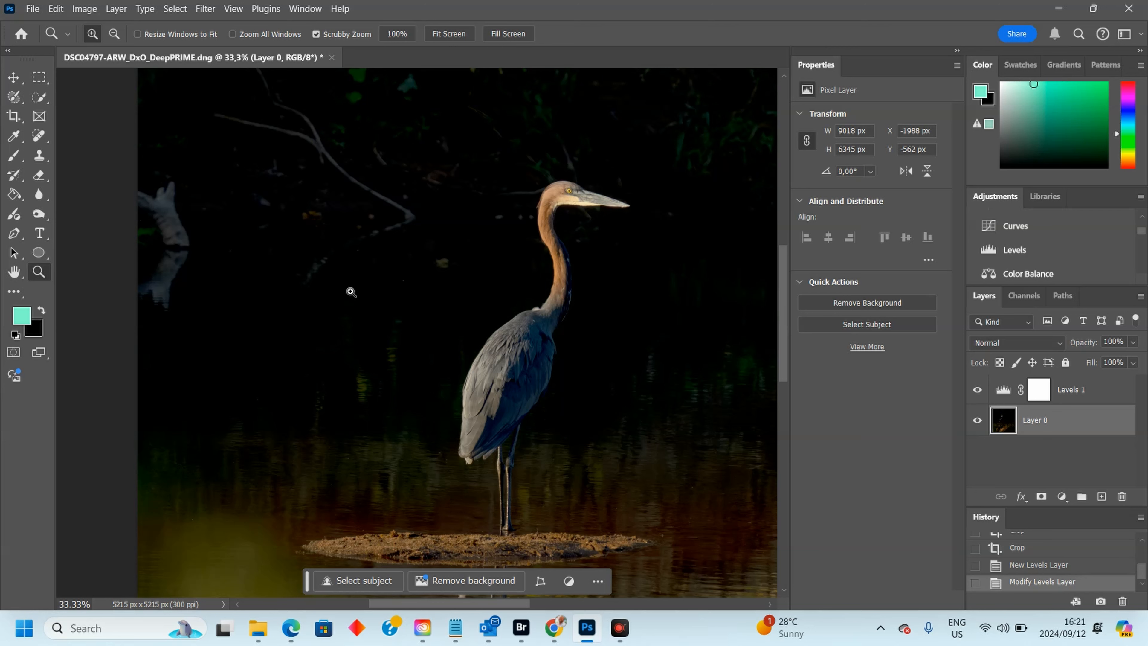
{"action": "scroll", "coordinate": [351, 292], "scroll_direction": "up", "scroll_amount": 5}
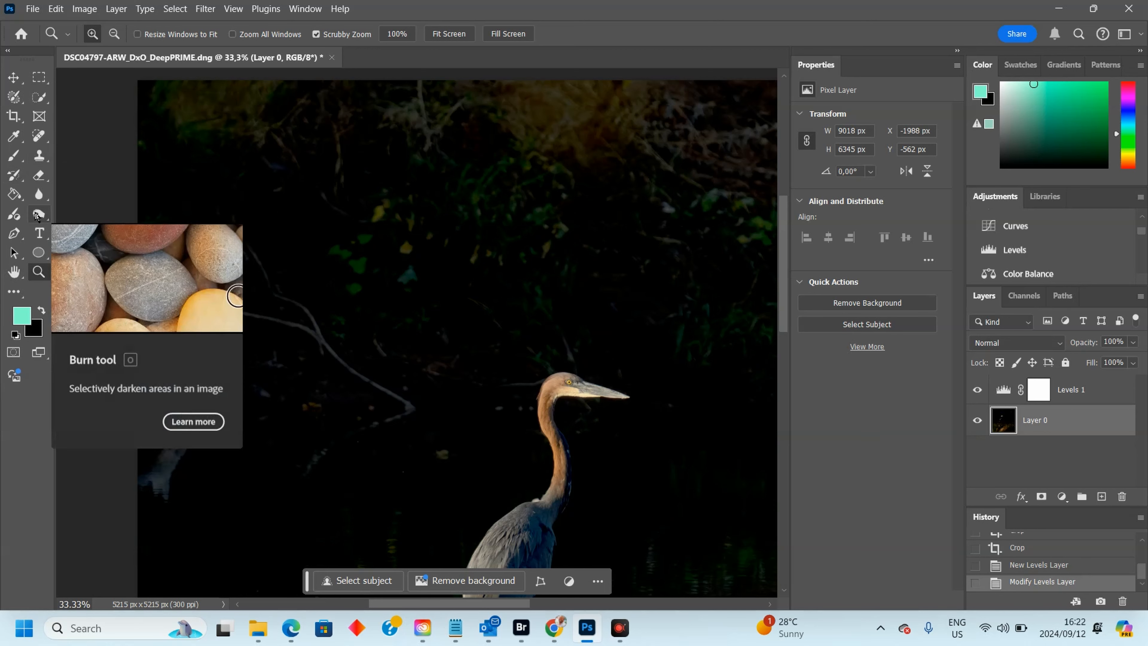
{"action": "left_click", "coordinate": [51, 209]}
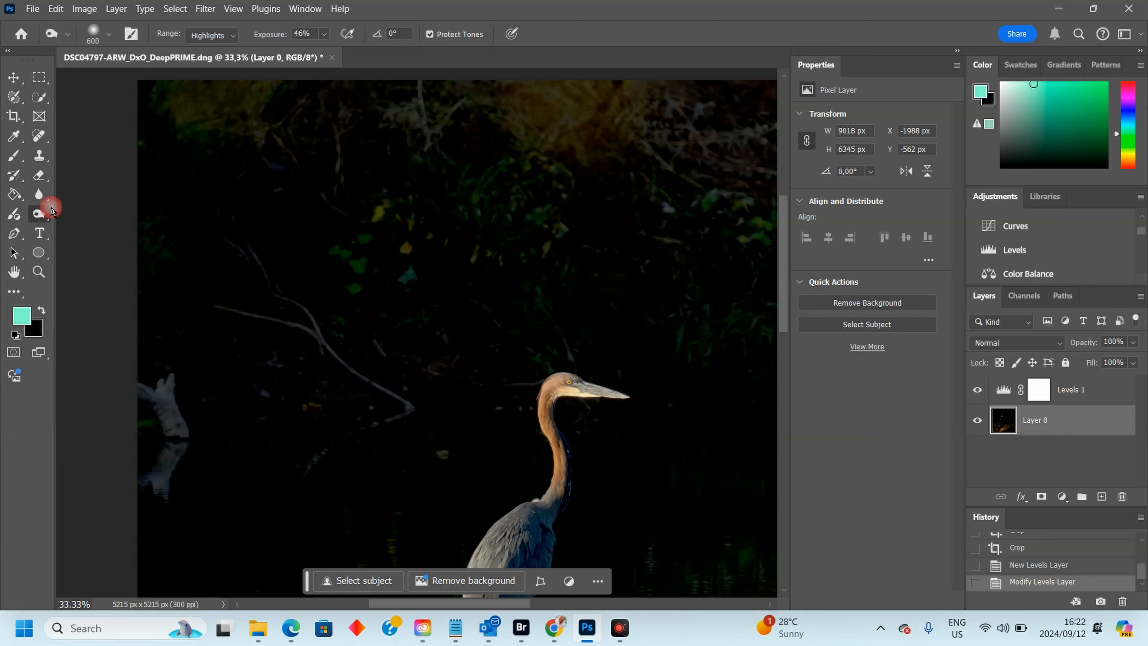
{"action": "left_click", "coordinate": [232, 36]}
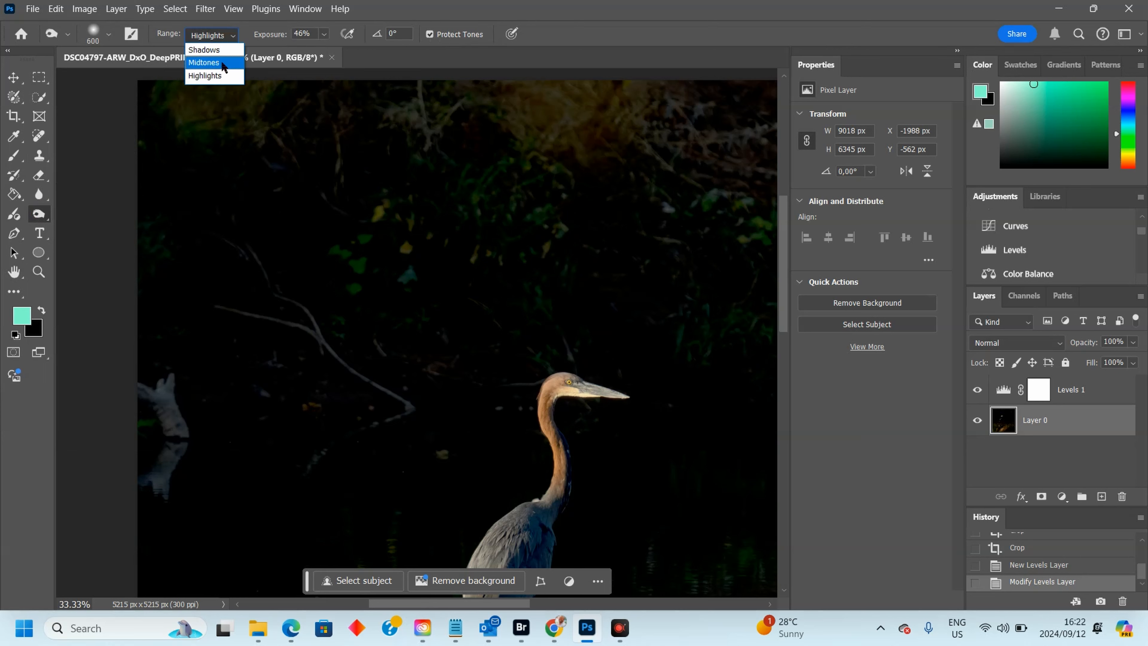
{"action": "left_click", "coordinate": [222, 63]}
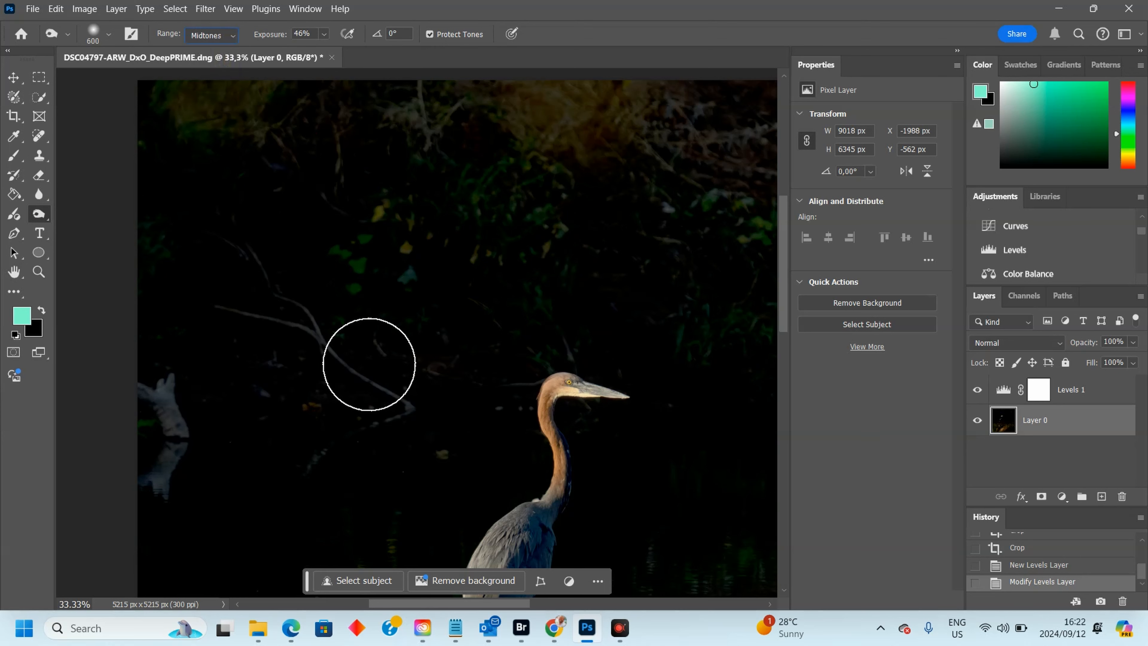
{"action": "left_click_drag", "start_coordinate": [141, 474], "coordinate": [180, 471]}
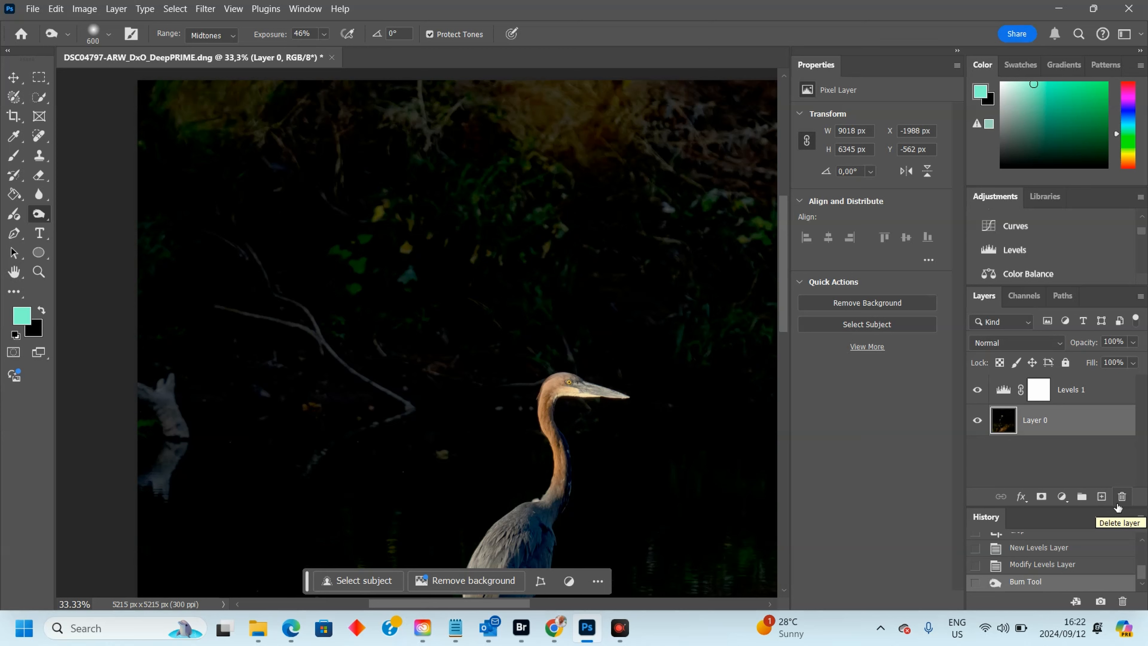
Step: Duplicate Layer 0 and burn the midtones of the driftwood, the background foliage and the yellow leaves on the copy
{"action": "key", "text": "ctrl+j"}
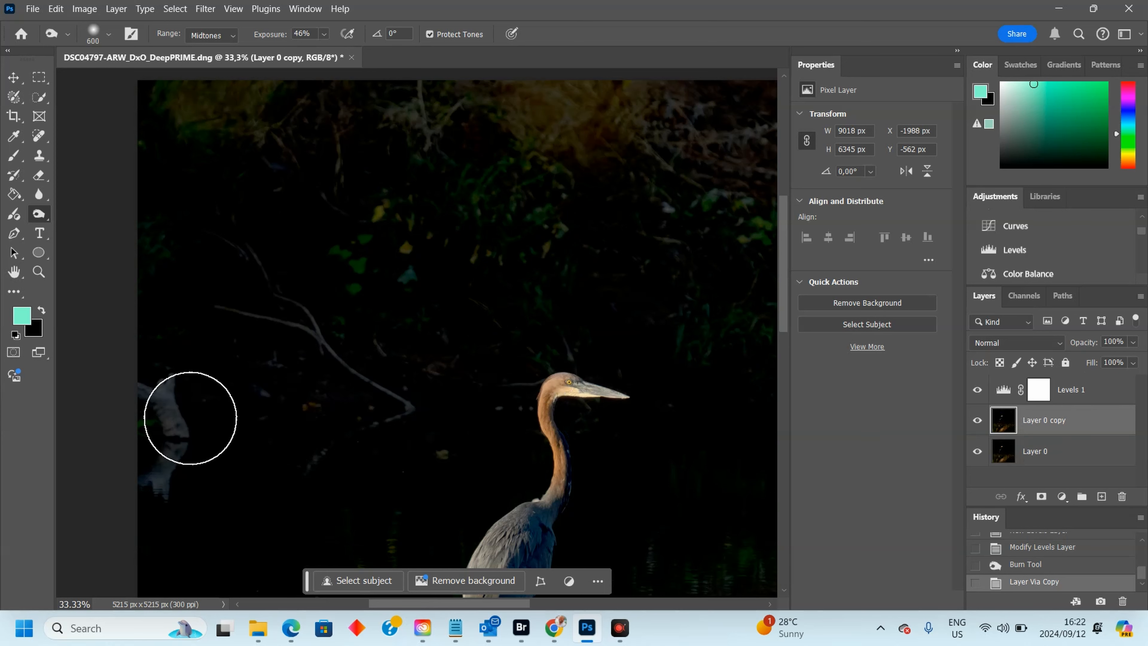
{"action": "mouse_move", "coordinate": [149, 469]}
{"action": "left_mouse_down"}
{"action": "mouse_move", "coordinate": [161, 474]}
{"action": "mouse_move", "coordinate": [159, 449]}
{"action": "left_mouse_up"}
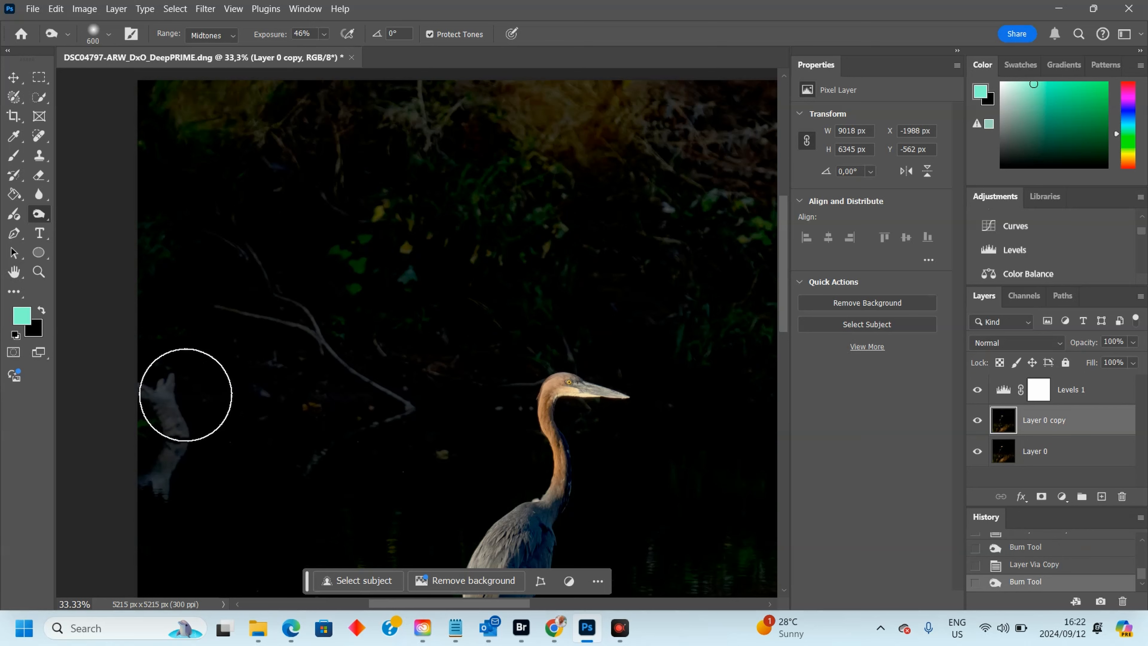
{"action": "left_click_drag", "start_coordinate": [355, 237], "coordinate": [414, 210]}
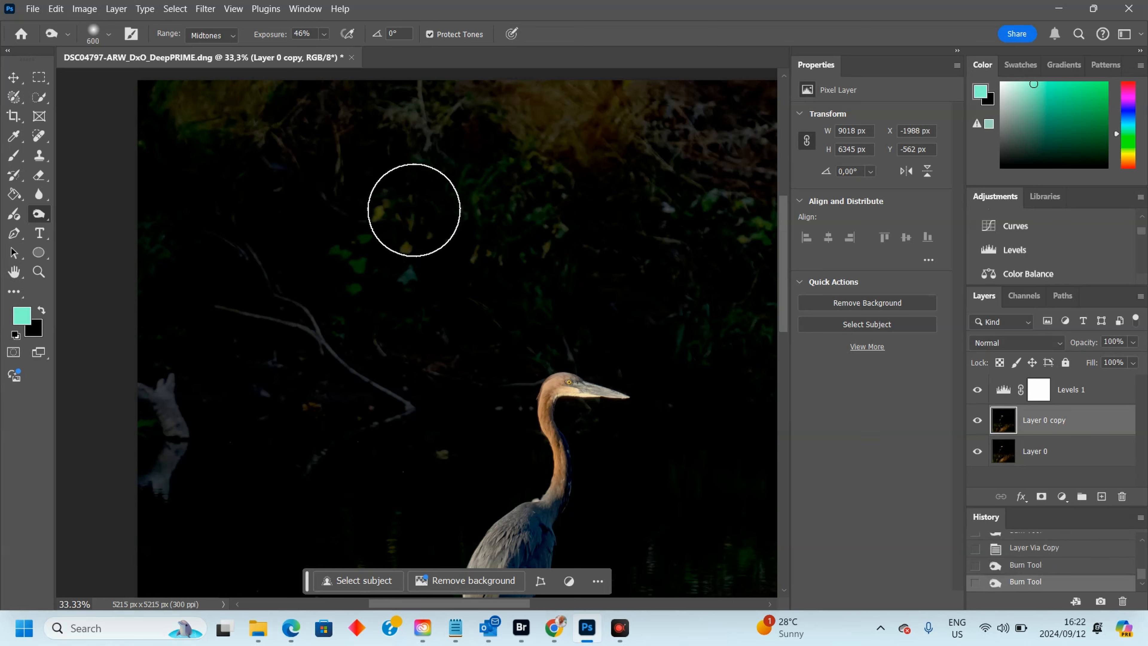
{"action": "mouse_move", "coordinate": [660, 170]}
{"action": "left_mouse_down"}
{"action": "mouse_move", "coordinate": [672, 183]}
{"action": "mouse_move", "coordinate": [663, 178]}
{"action": "left_mouse_up"}
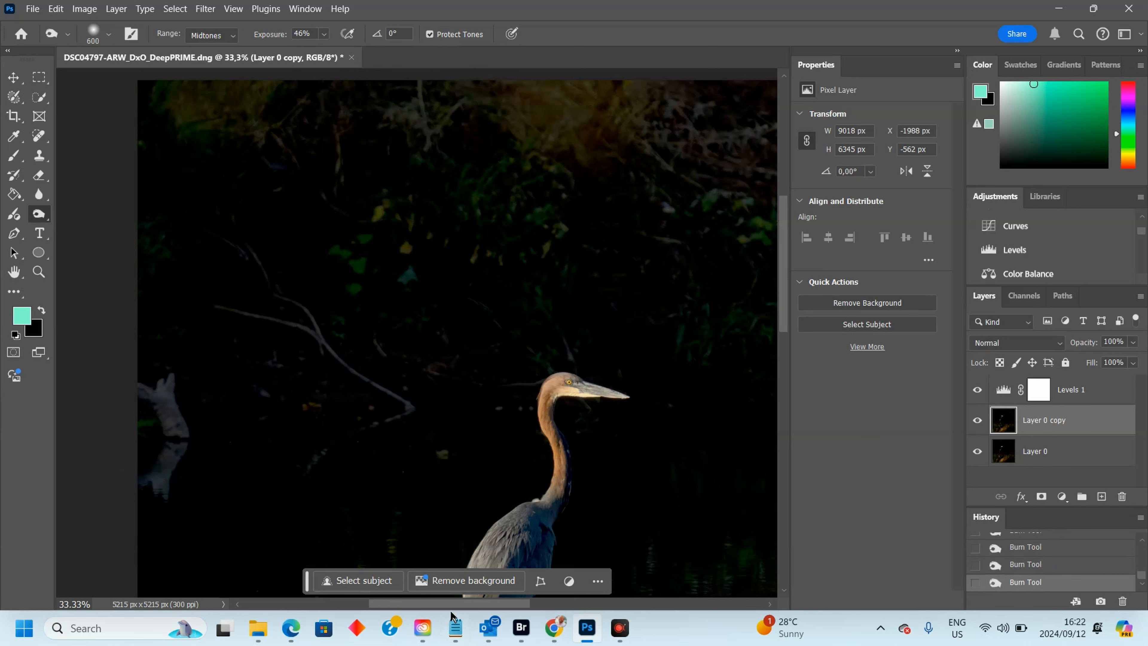
{"action": "left_click_drag", "start_coordinate": [454, 606], "coordinate": [534, 607]}
{"action": "mouse_move", "coordinate": [703, 180]}
{"action": "left_mouse_down"}
{"action": "mouse_move", "coordinate": [615, 235]}
{"action": "mouse_move", "coordinate": [667, 237]}
{"action": "left_mouse_up"}
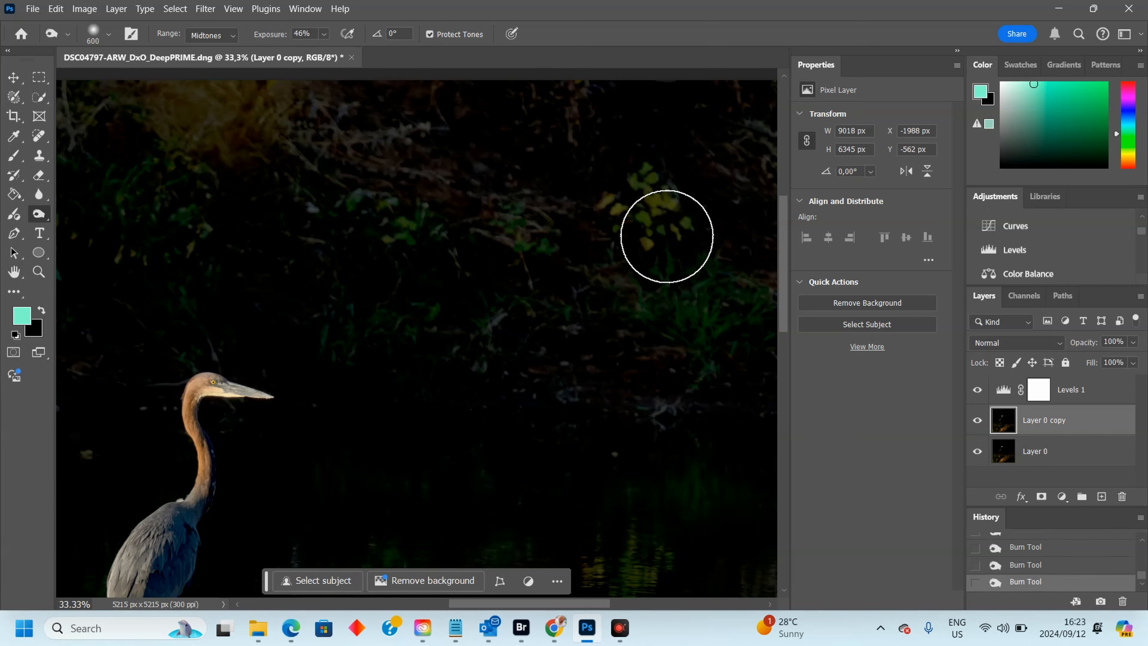
Step: Set the Burn tool's range to Shadows and darken the yellow leaves and the background foliage above and in front of the heron
{"action": "left_click", "coordinate": [234, 33]}
{"action": "left_click", "coordinate": [208, 75]}
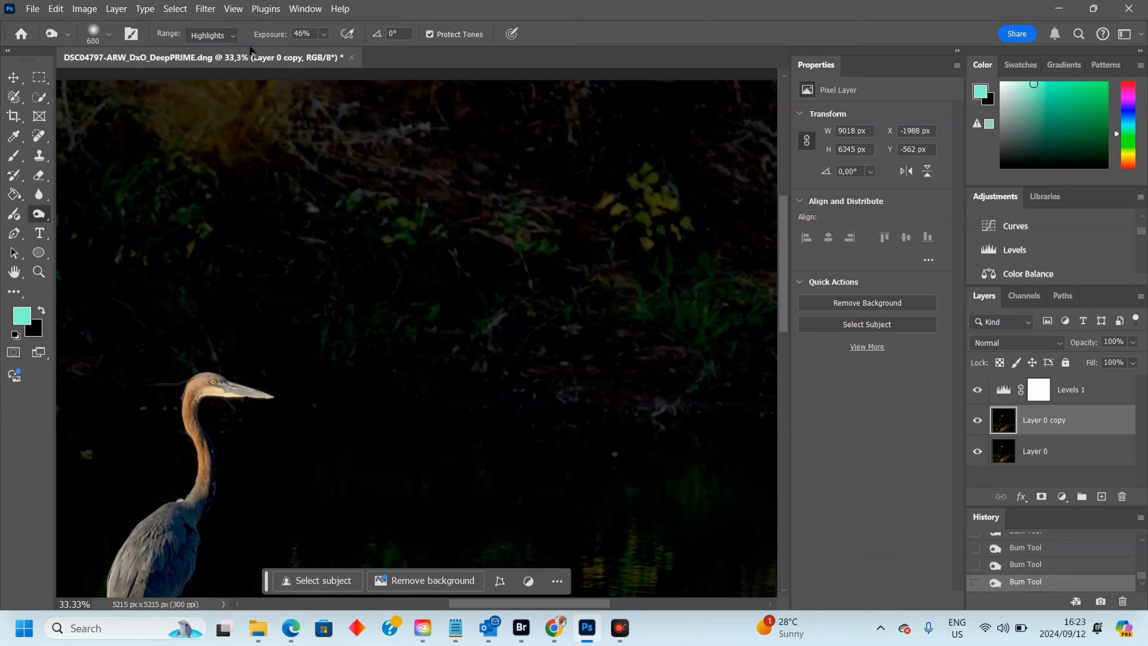
{"action": "left_click", "coordinate": [228, 36]}
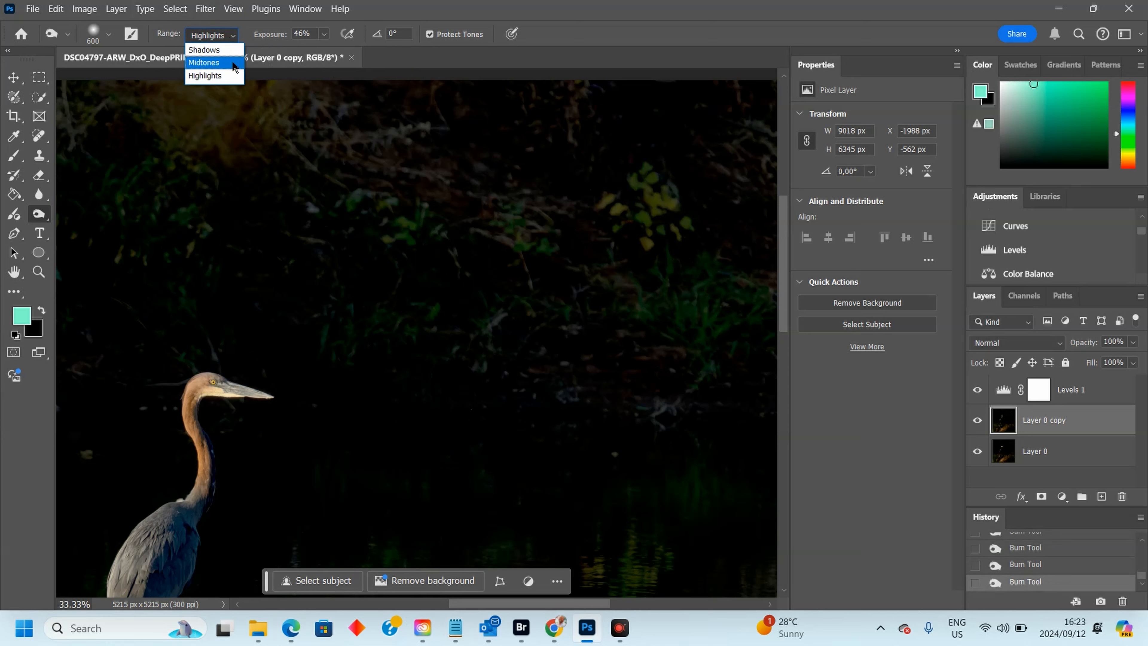
{"action": "left_click", "coordinate": [204, 49]}
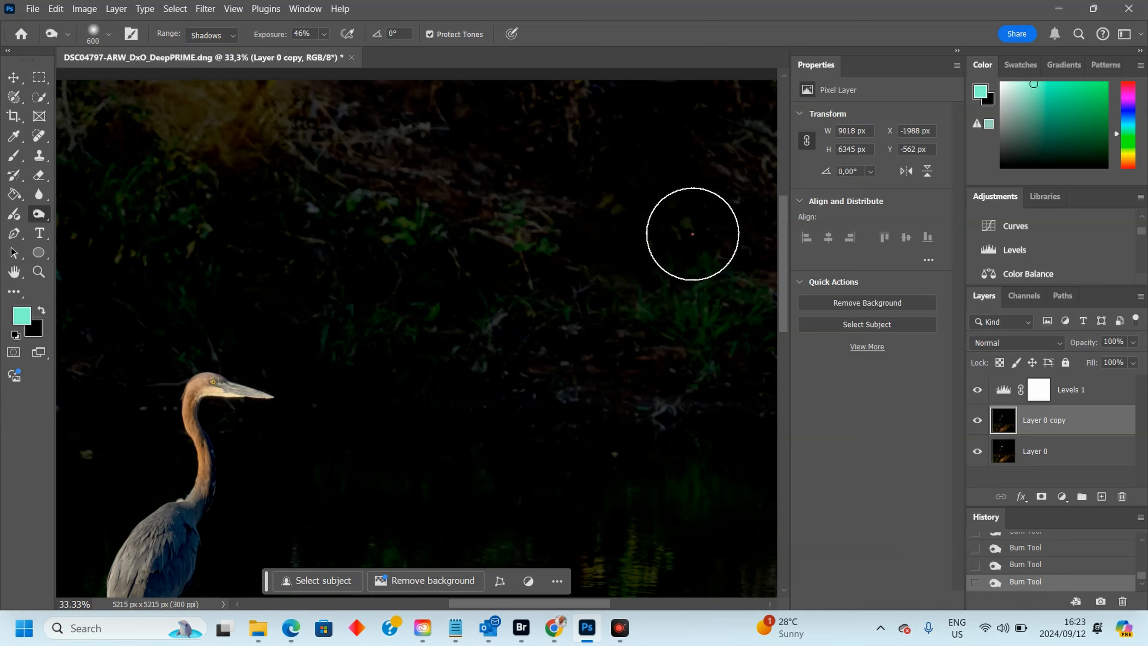
{"action": "mouse_move", "coordinate": [438, 197]}
{"action": "left_mouse_down"}
{"action": "mouse_move", "coordinate": [515, 206]}
{"action": "mouse_move", "coordinate": [535, 260]}
{"action": "mouse_move", "coordinate": [463, 329]}
{"action": "mouse_move", "coordinate": [702, 307]}
{"action": "left_mouse_up"}
{"action": "mouse_move", "coordinate": [428, 243]}
{"action": "left_mouse_down"}
{"action": "mouse_move", "coordinate": [315, 154]}
{"action": "mouse_move", "coordinate": [390, 168]}
{"action": "mouse_move", "coordinate": [391, 156]}
{"action": "mouse_move", "coordinate": [310, 148]}
{"action": "mouse_move", "coordinate": [420, 129]}
{"action": "mouse_move", "coordinate": [219, 112]}
{"action": "mouse_move", "coordinate": [286, 107]}
{"action": "mouse_move", "coordinate": [179, 97]}
{"action": "left_mouse_up"}
Step: Burn the shadows of the driftwood, bare branches and foliage behind and above the heron, out to the photo's left edge
{"action": "left_click_drag", "start_coordinate": [565, 609], "coordinate": [484, 608]}
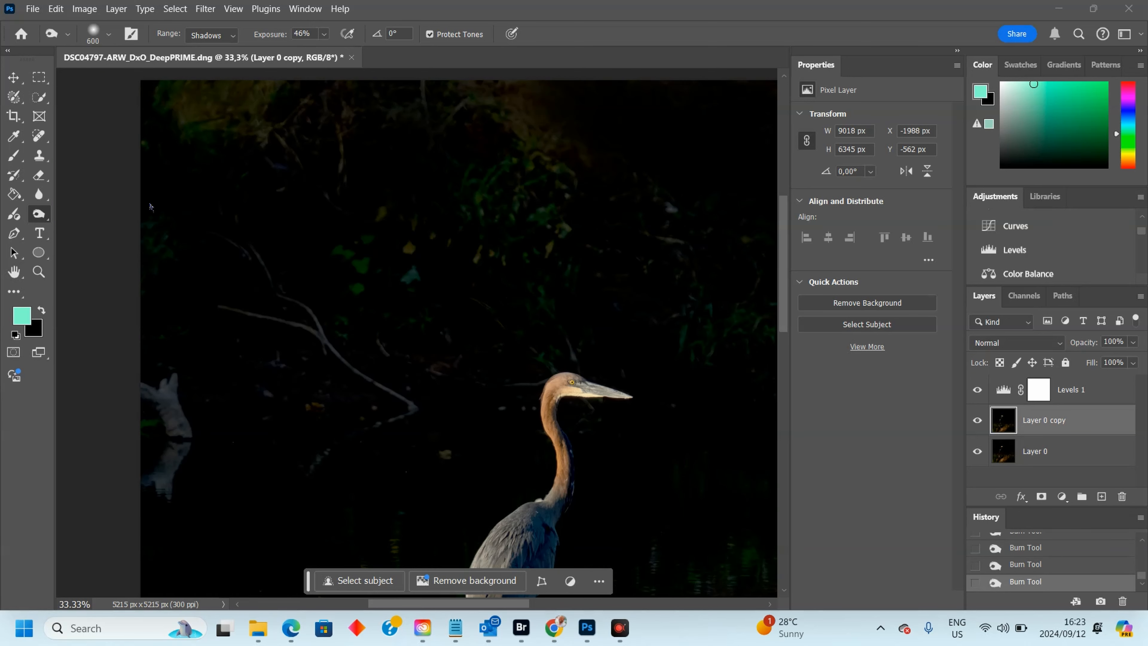
{"action": "mouse_move", "coordinate": [190, 374]}
{"action": "left_mouse_down"}
{"action": "mouse_move", "coordinate": [223, 450]}
{"action": "mouse_move", "coordinate": [167, 512]}
{"action": "mouse_move", "coordinate": [151, 504]}
{"action": "mouse_move", "coordinate": [202, 396]}
{"action": "mouse_move", "coordinate": [167, 383]}
{"action": "mouse_move", "coordinate": [154, 470]}
{"action": "mouse_move", "coordinate": [174, 362]}
{"action": "mouse_move", "coordinate": [243, 376]}
{"action": "mouse_move", "coordinate": [400, 483]}
{"action": "mouse_move", "coordinate": [406, 440]}
{"action": "mouse_move", "coordinate": [348, 325]}
{"action": "mouse_move", "coordinate": [325, 315]}
{"action": "mouse_move", "coordinate": [433, 409]}
{"action": "mouse_move", "coordinate": [319, 329]}
{"action": "mouse_move", "coordinate": [211, 296]}
{"action": "mouse_move", "coordinate": [488, 253]}
{"action": "mouse_move", "coordinate": [372, 266]}
{"action": "mouse_move", "coordinate": [585, 270]}
{"action": "mouse_move", "coordinate": [558, 106]}
{"action": "mouse_move", "coordinate": [468, 126]}
{"action": "mouse_move", "coordinate": [569, 190]}
{"action": "mouse_move", "coordinate": [451, 152]}
{"action": "mouse_move", "coordinate": [364, 151]}
{"action": "left_mouse_up"}
{"action": "left_click_drag", "start_coordinate": [173, 103], "coordinate": [103, 120]}
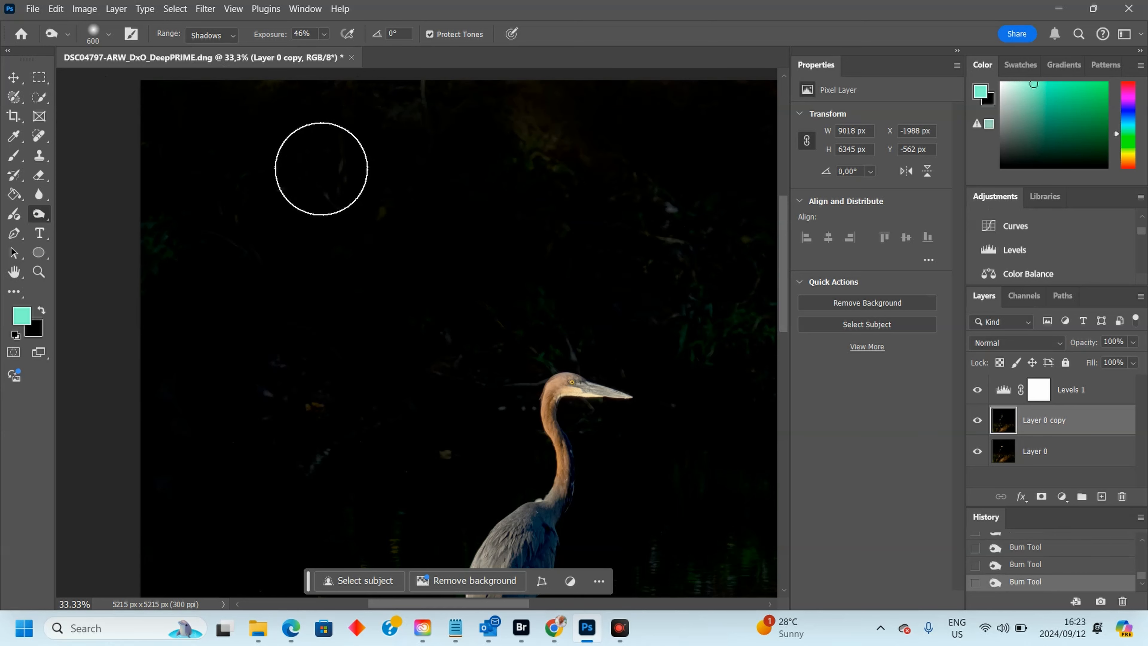
{"action": "mouse_move", "coordinate": [683, 180]}
{"action": "left_mouse_down"}
{"action": "mouse_move", "coordinate": [646, 303]}
{"action": "mouse_move", "coordinate": [597, 292]}
{"action": "left_mouse_up"}
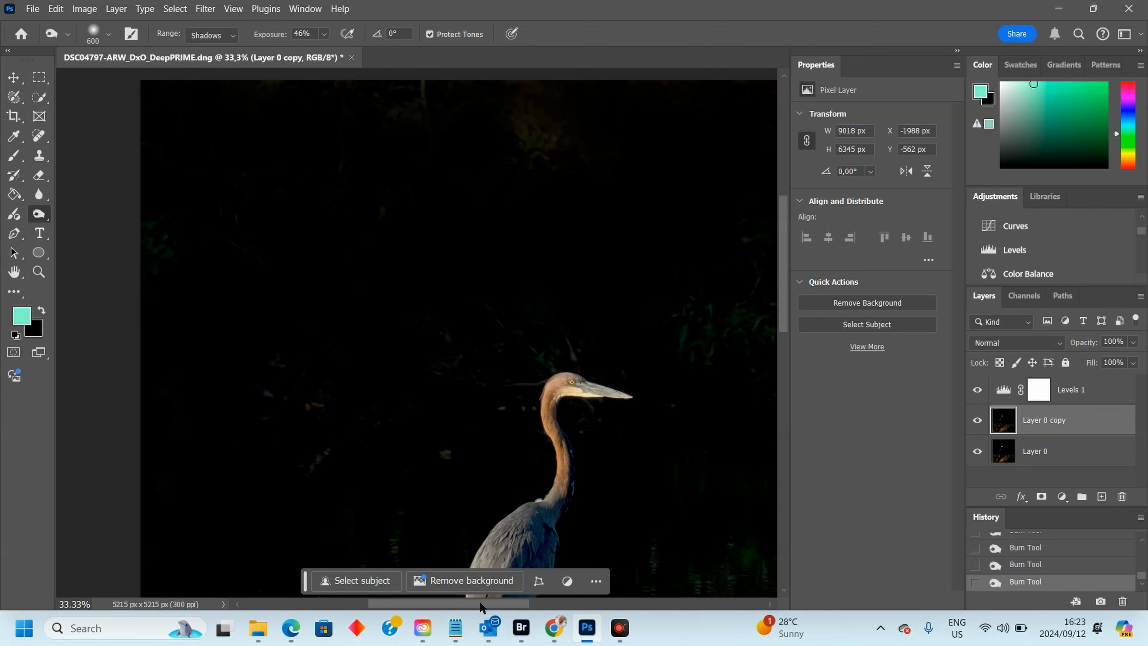
Step: Burn the shadows of the remaining foliage on the bank in front of the heron, toward the photo's right edge
{"action": "left_click_drag", "start_coordinate": [474, 605], "coordinate": [602, 605]}
{"action": "mouse_move", "coordinate": [569, 310]}
{"action": "left_mouse_down"}
{"action": "mouse_move", "coordinate": [624, 167]}
{"action": "mouse_move", "coordinate": [597, 120]}
{"action": "mouse_move", "coordinate": [498, 151]}
{"action": "mouse_move", "coordinate": [572, 113]}
{"action": "mouse_move", "coordinate": [401, 143]}
{"action": "mouse_move", "coordinate": [344, 100]}
{"action": "left_mouse_up"}
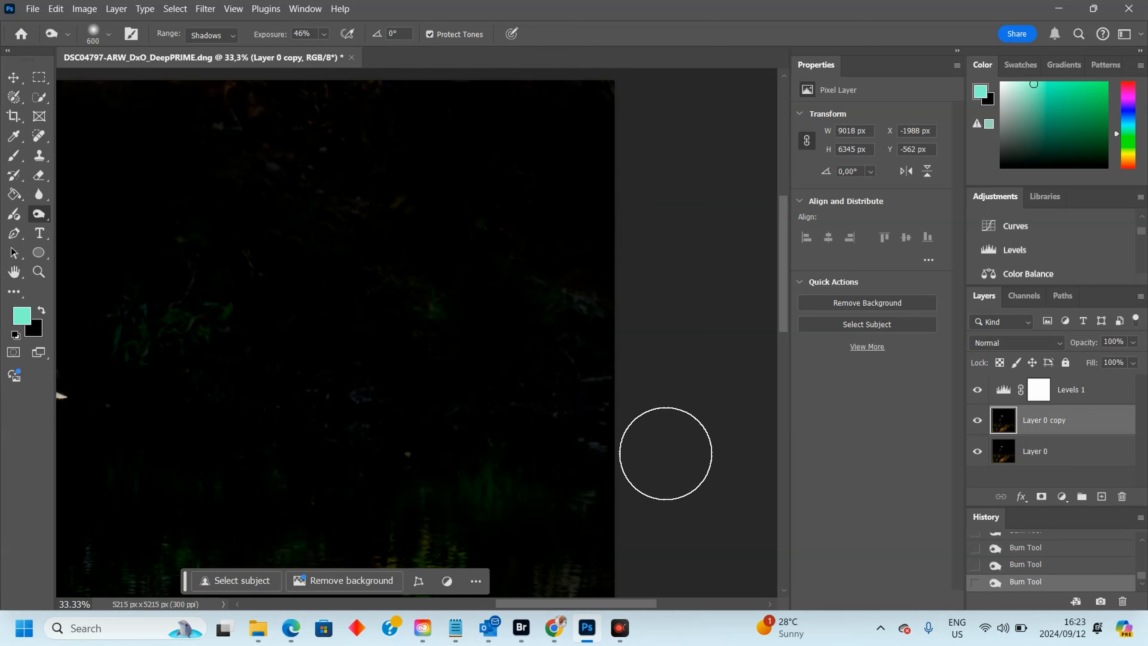
{"action": "scroll", "coordinate": [594, 405], "scroll_direction": "down", "scroll_amount": 2}
{"action": "scroll", "coordinate": [703, 484], "scroll_direction": "down", "scroll_amount": 5}
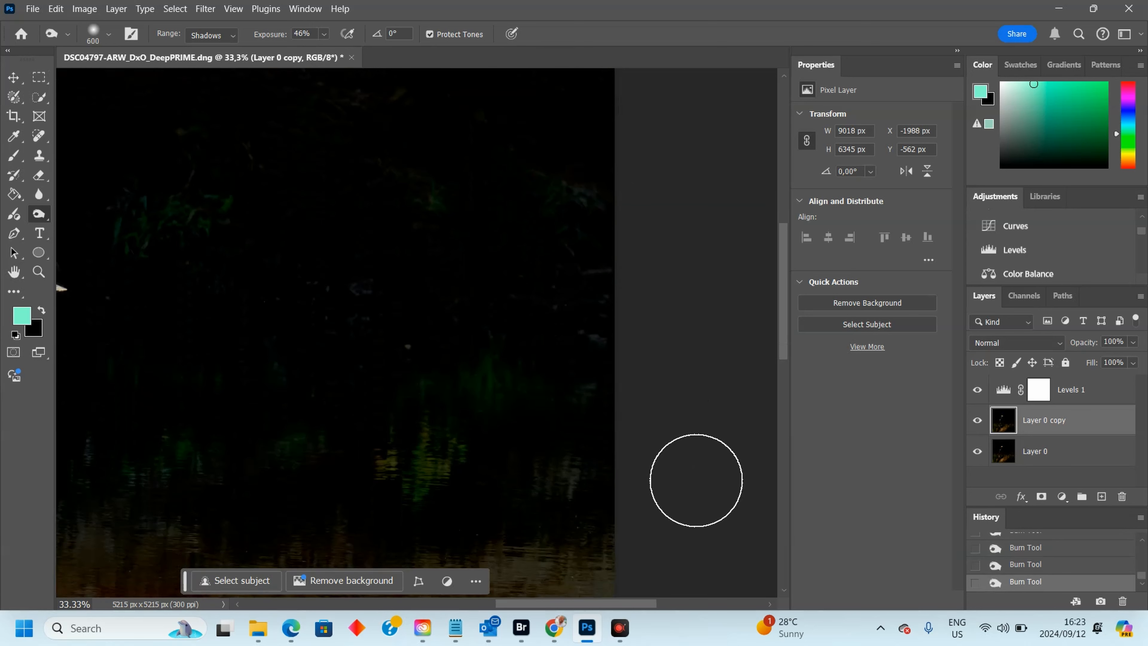
{"action": "scroll", "coordinate": [696, 480], "scroll_direction": "up", "scroll_amount": 7}
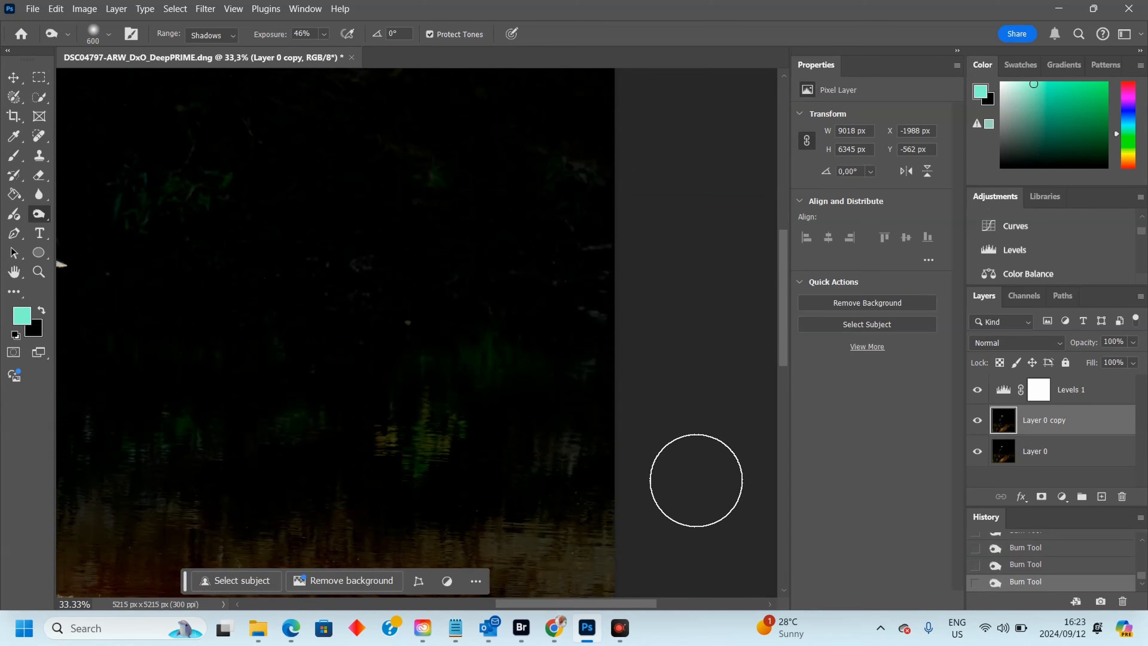
{"action": "scroll", "coordinate": [696, 481], "scroll_direction": "up", "scroll_amount": 2}
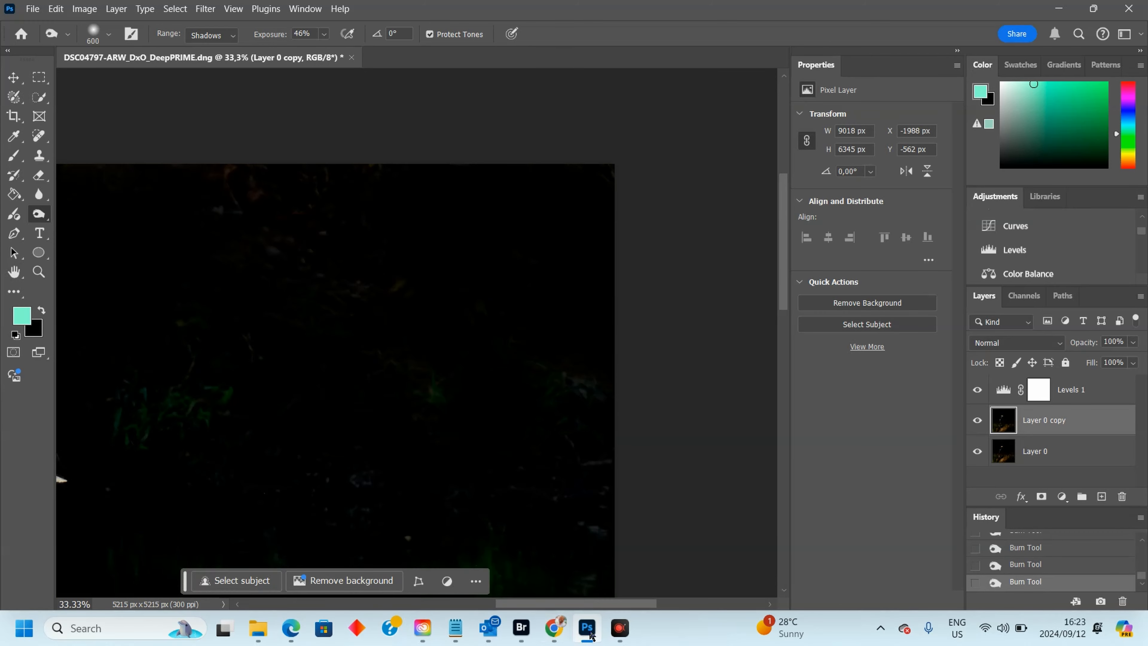
Step: Reduce the Burn brush to 200 px and darken the pale twigs just above the heron's head at 100% magnification
{"action": "left_click_drag", "start_coordinate": [601, 607], "coordinate": [537, 606]}
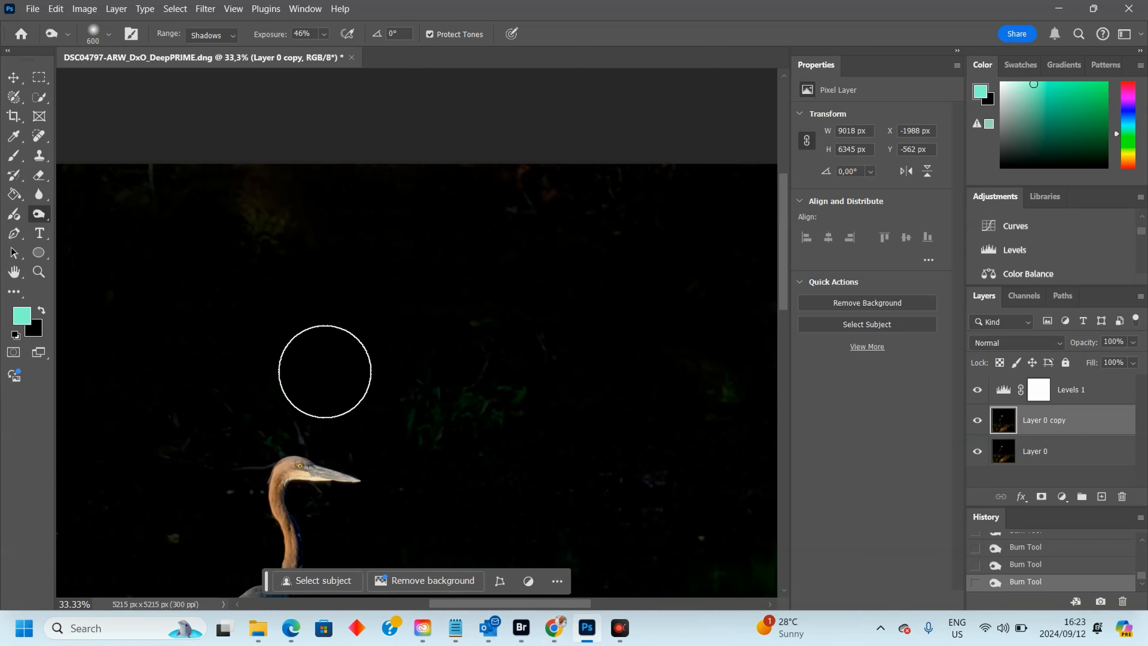
{"action": "left_click", "coordinate": [39, 271]}
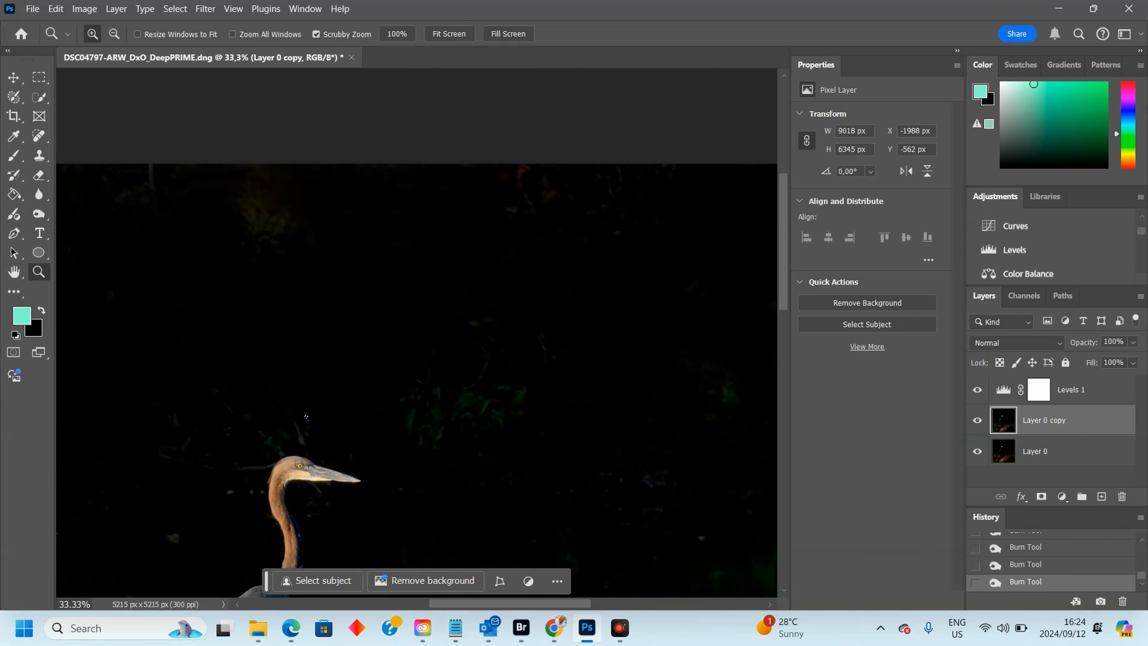
{"action": "left_click", "coordinate": [297, 428]}
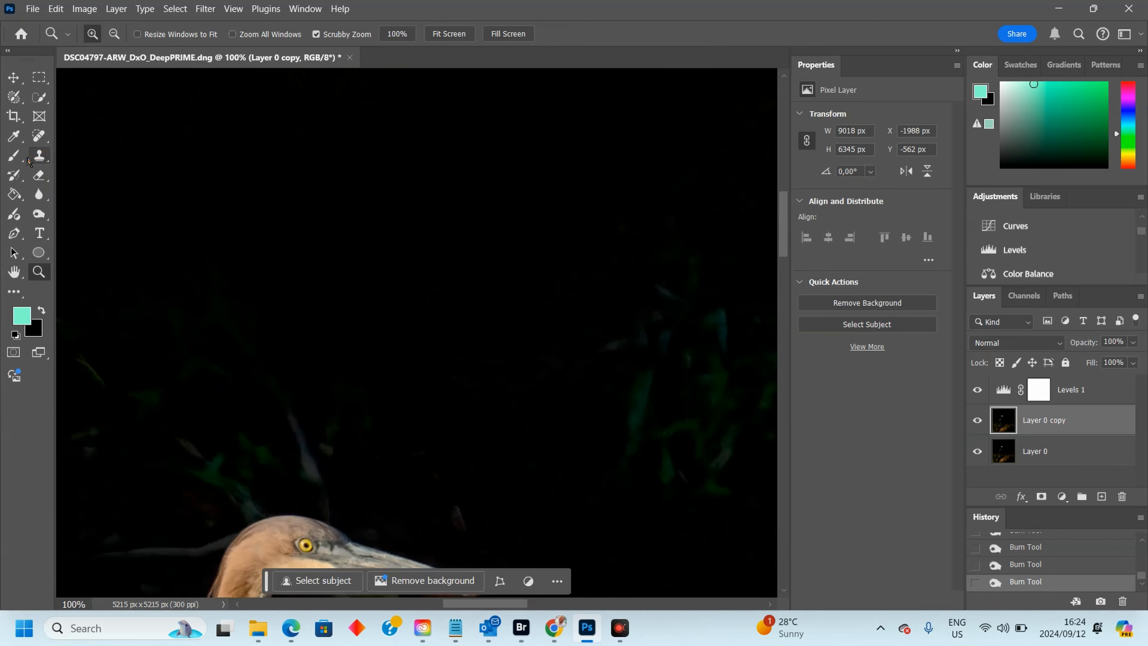
{"action": "key", "text": "o"}
{"action": "key", "text": "bracketleft"}
{"action": "key", "text": "bracketleft"}
{"action": "key", "text": "bracketleft"}
{"action": "key", "text": "bracketleft"}
{"action": "key", "text": "bracketleft"}
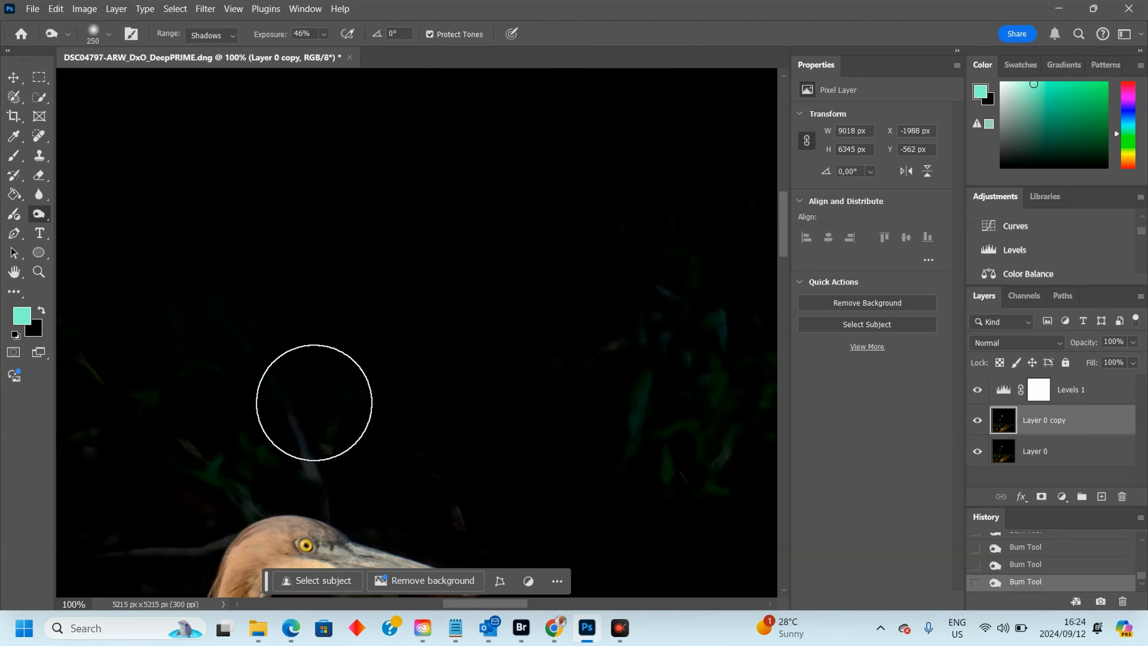
{"action": "mouse_move", "coordinate": [347, 411]}
{"action": "left_mouse_down"}
{"action": "mouse_move", "coordinate": [285, 435]}
{"action": "mouse_move", "coordinate": [311, 435]}
{"action": "mouse_move", "coordinate": [181, 464]}
{"action": "mouse_move", "coordinate": [240, 470]}
{"action": "mouse_move", "coordinate": [322, 455]}
{"action": "left_mouse_up"}
Step: Burn the pale spots and thin branch behind the heron's head and the twigs beneath its beak
{"action": "scroll", "coordinate": [493, 421], "scroll_direction": "down", "scroll_amount": 5}
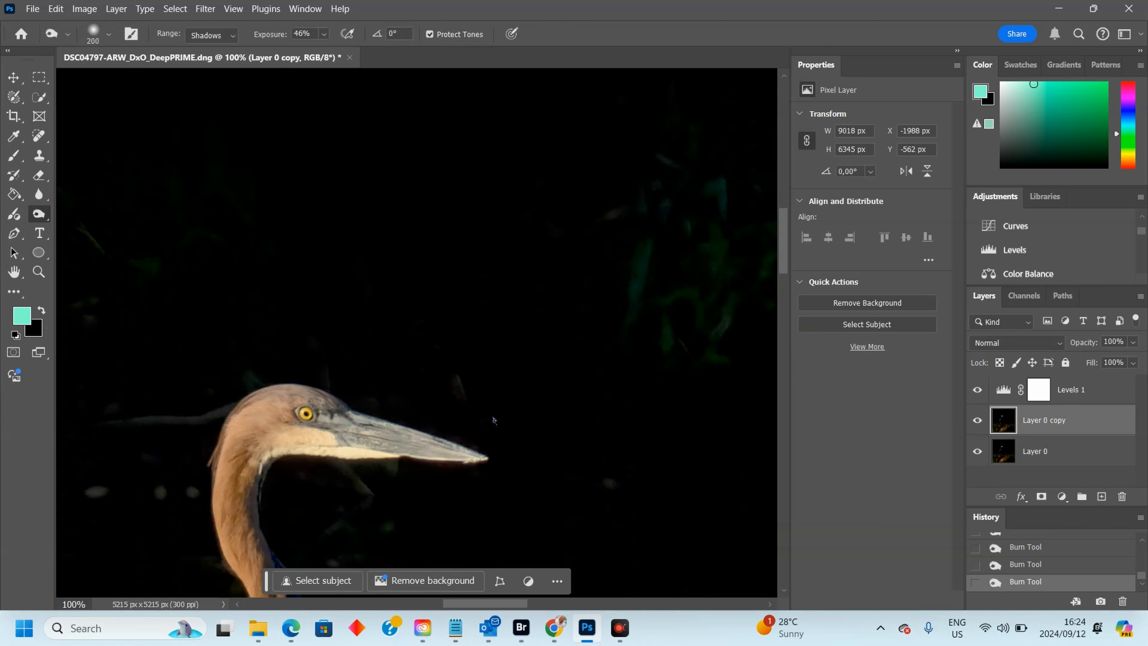
{"action": "left_click", "coordinate": [117, 496]}
{"action": "left_click", "coordinate": [158, 492]}
{"action": "left_click", "coordinate": [184, 381]}
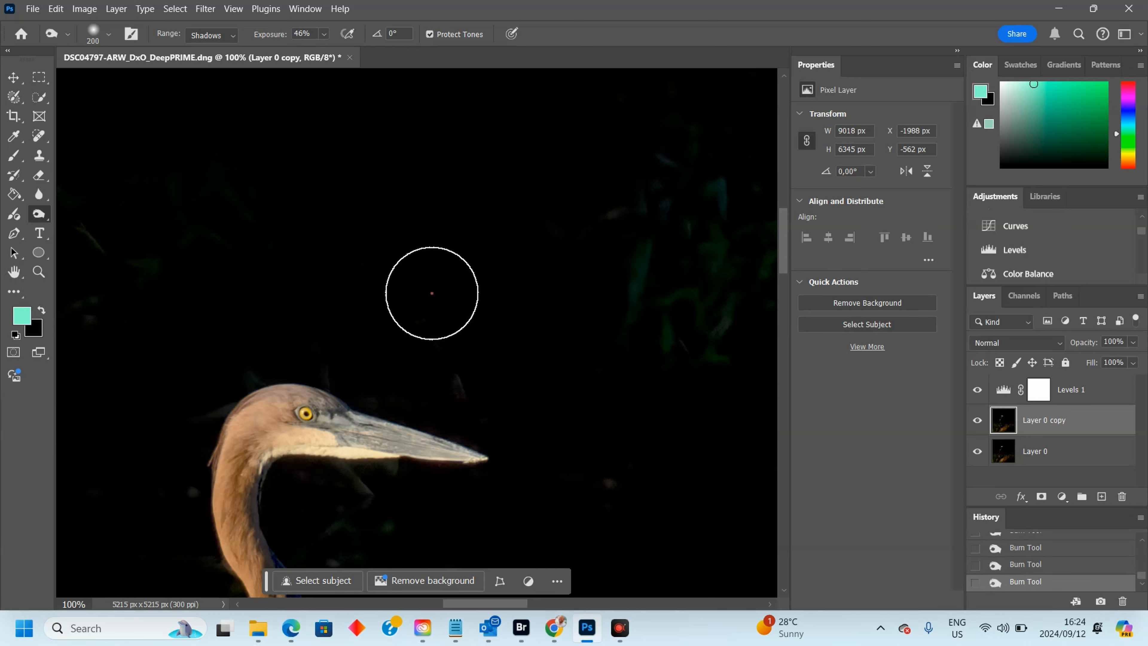
{"action": "scroll", "coordinate": [611, 487], "scroll_direction": "down", "scroll_amount": 4}
{"action": "scroll", "coordinate": [516, 449], "scroll_direction": "down", "scroll_amount": 2}
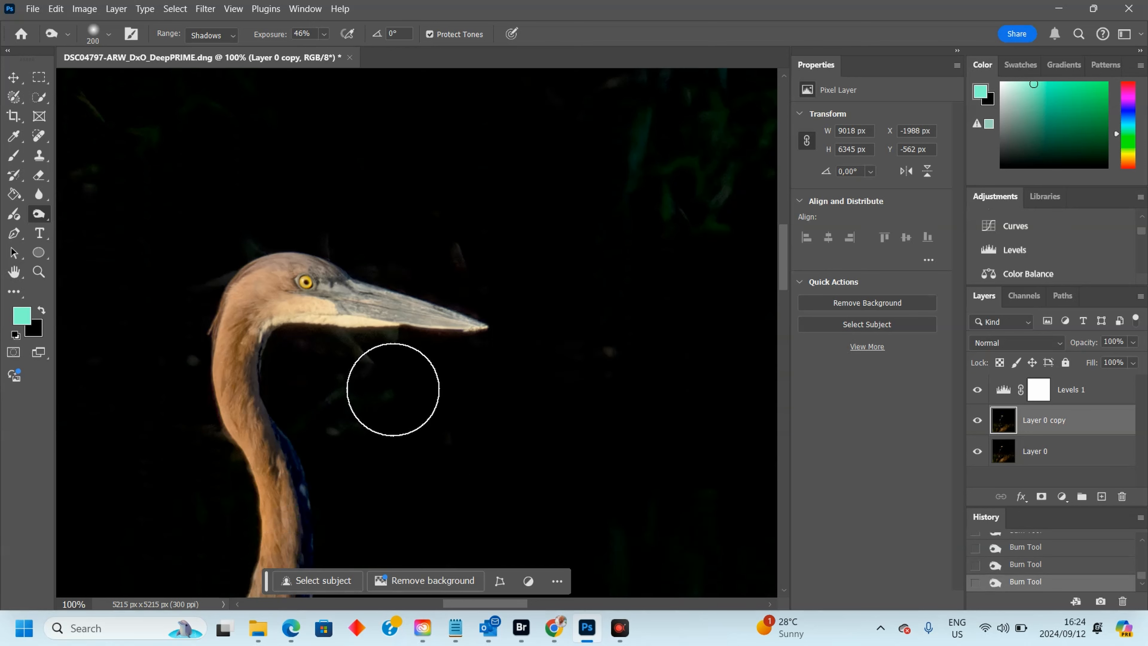
{"action": "left_click", "coordinate": [353, 378]}
{"action": "left_click", "coordinate": [415, 454]}
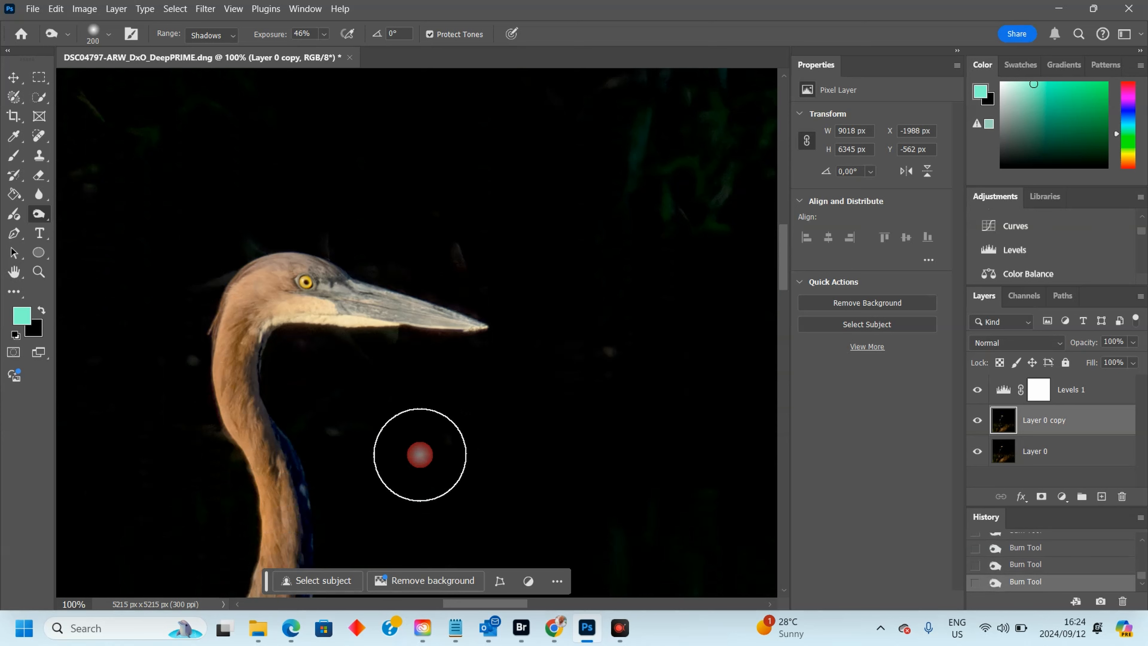
Step: Enlarge the Burn brush to 1100 px and darken the blurred green patch in the lower-left foreground of the photo
{"action": "scroll", "coordinate": [371, 470], "scroll_direction": "down", "scroll_amount": 6}
{"action": "scroll", "coordinate": [371, 471], "scroll_direction": "down", "scroll_amount": 3}
{"action": "scroll", "coordinate": [502, 454], "scroll_direction": "down", "scroll_amount": 4}
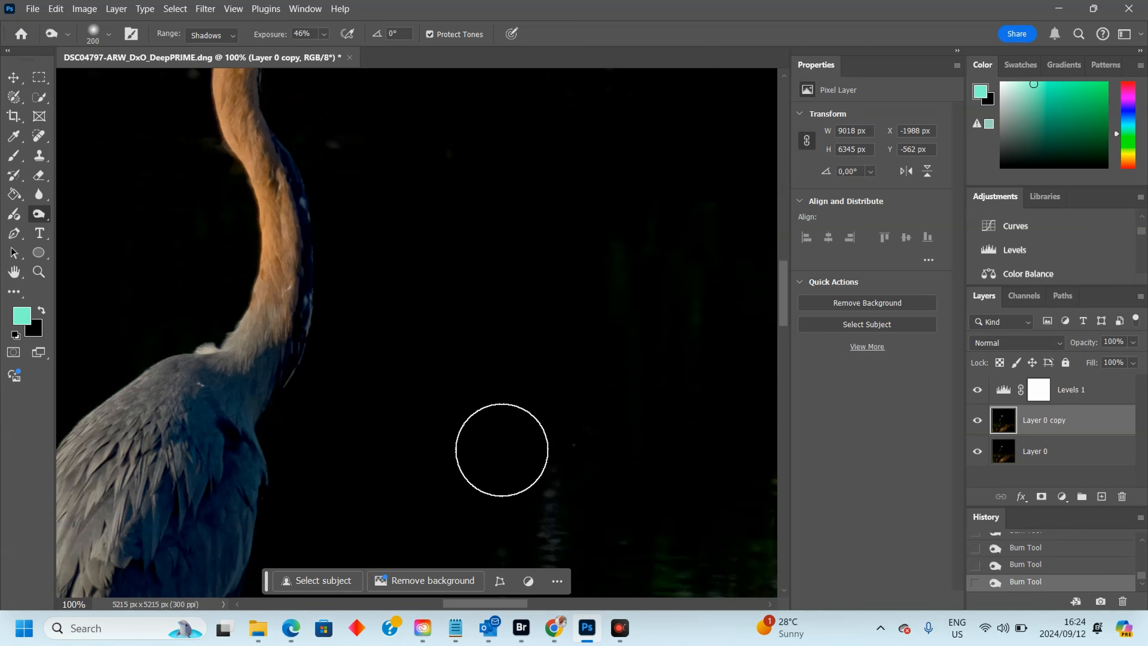
{"action": "key", "text": "z"}
{"action": "key", "text": "ctrl+0"}
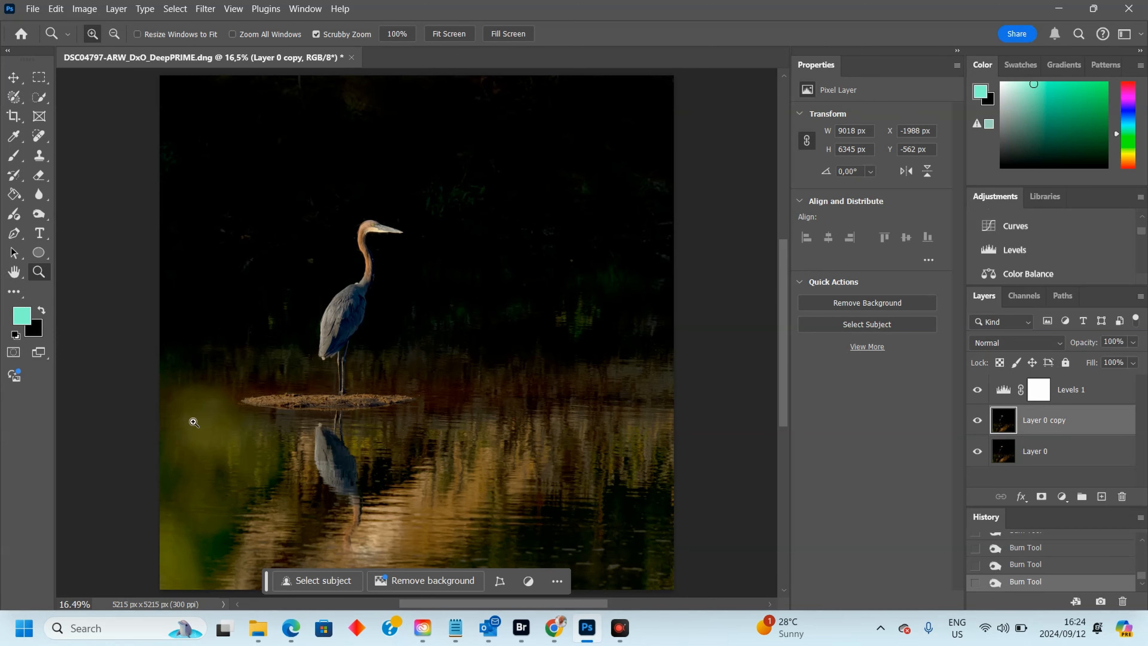
{"action": "scroll", "coordinate": [194, 422], "scroll_direction": "down", "scroll_amount": 1}
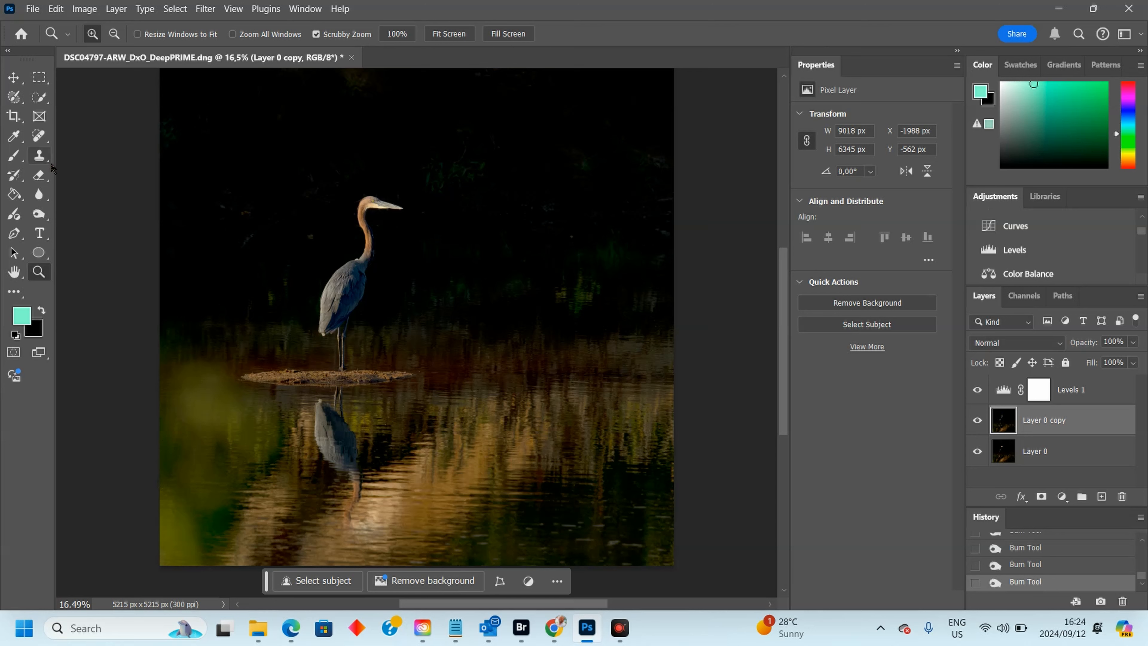
{"action": "left_click", "coordinate": [37, 216]}
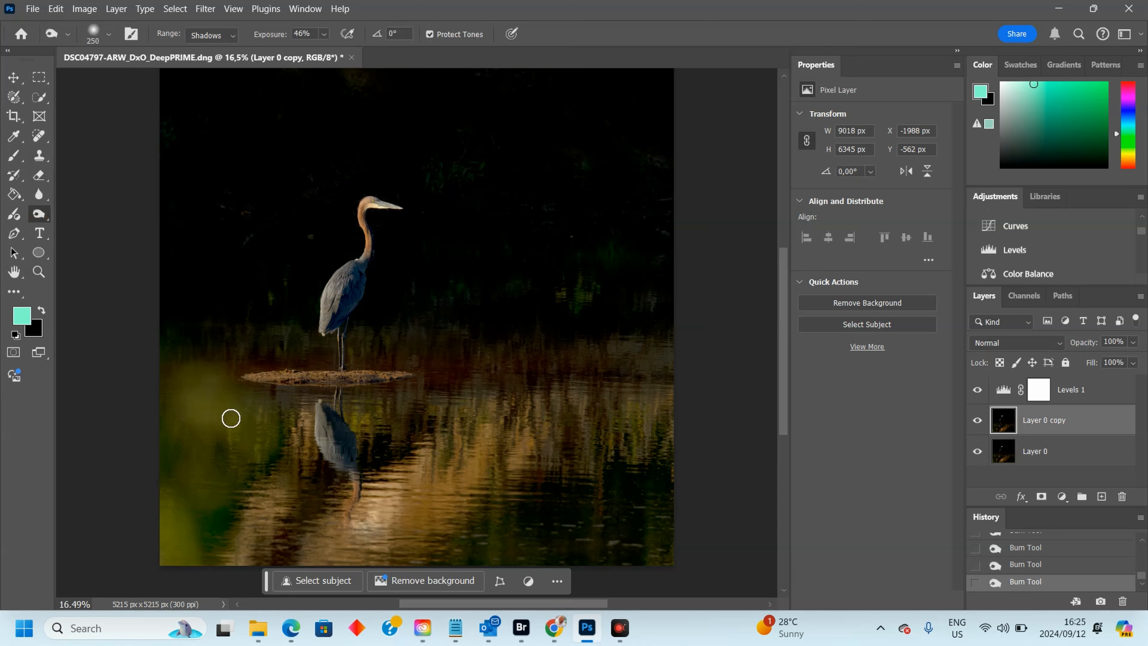
{"action": "key", "text": "bracketright"}
{"action": "key", "text": "bracketright"}
{"action": "key", "text": "bracketright"}
{"action": "key", "text": "bracketright"}
{"action": "key", "text": "bracketright"}
{"action": "mouse_move", "coordinate": [179, 377]}
{"action": "left_mouse_down"}
{"action": "mouse_move", "coordinate": [226, 399]}
{"action": "mouse_move", "coordinate": [229, 428]}
{"action": "mouse_move", "coordinate": [262, 413]}
{"action": "mouse_move", "coordinate": [205, 453]}
{"action": "mouse_move", "coordinate": [142, 547]}
{"action": "mouse_move", "coordinate": [170, 559]}
{"action": "mouse_move", "coordinate": [197, 520]}
{"action": "mouse_move", "coordinate": [158, 550]}
{"action": "mouse_move", "coordinate": [221, 449]}
{"action": "mouse_move", "coordinate": [207, 393]}
{"action": "mouse_move", "coordinate": [142, 400]}
{"action": "left_mouse_up"}
{"action": "left_click_drag", "start_coordinate": [122, 469], "coordinate": [243, 460]}
{"action": "mouse_move", "coordinate": [189, 495]}
{"action": "left_mouse_down"}
{"action": "mouse_move", "coordinate": [179, 547]}
{"action": "mouse_move", "coordinate": [163, 512]}
{"action": "mouse_move", "coordinate": [173, 536]}
{"action": "mouse_move", "coordinate": [247, 511]}
{"action": "left_mouse_up"}
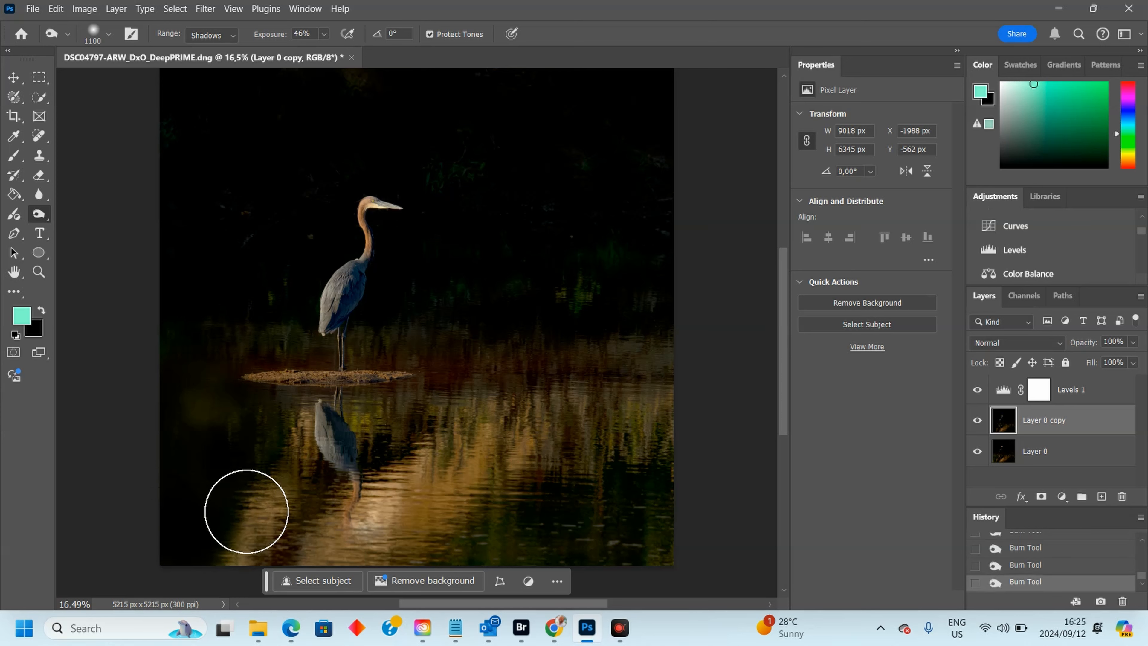